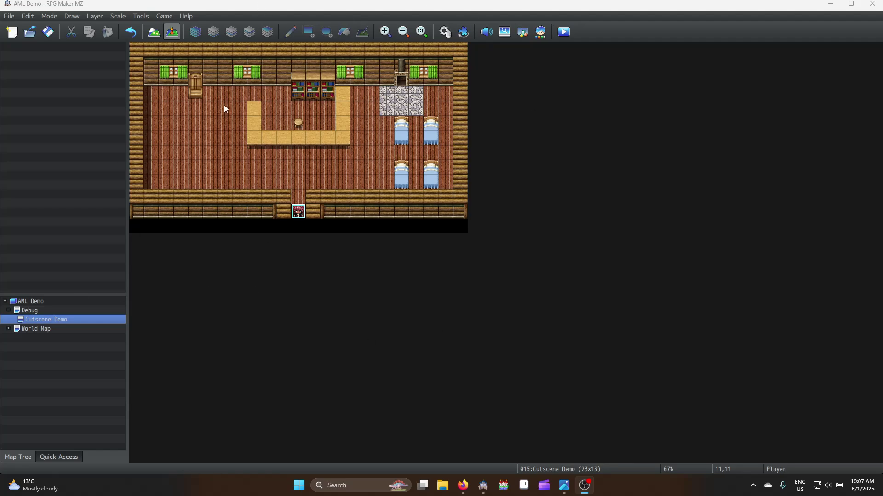
# Create an event named Cutscene Trigger on the doorway tile 11,10 above the player start, with the Player Touch trigger.
pyautogui.doubleClick(299, 195)
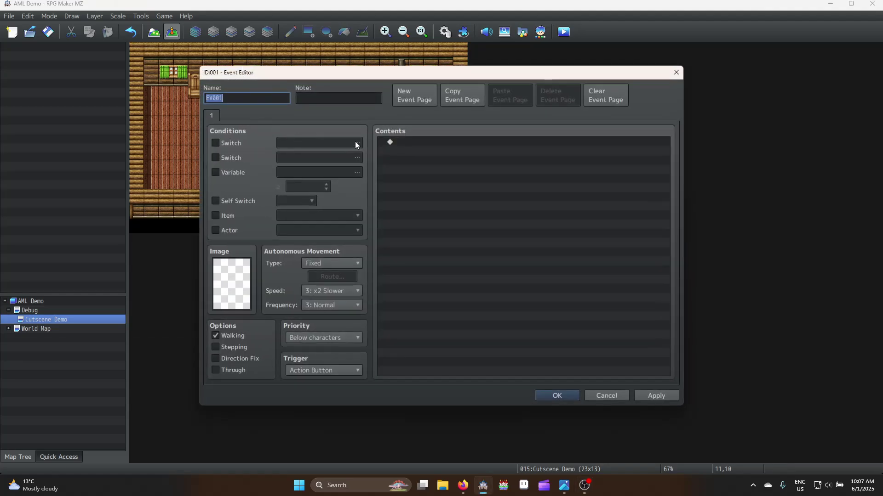
pyautogui.write('Cutscene Trigger')
pyautogui.click(324, 370)
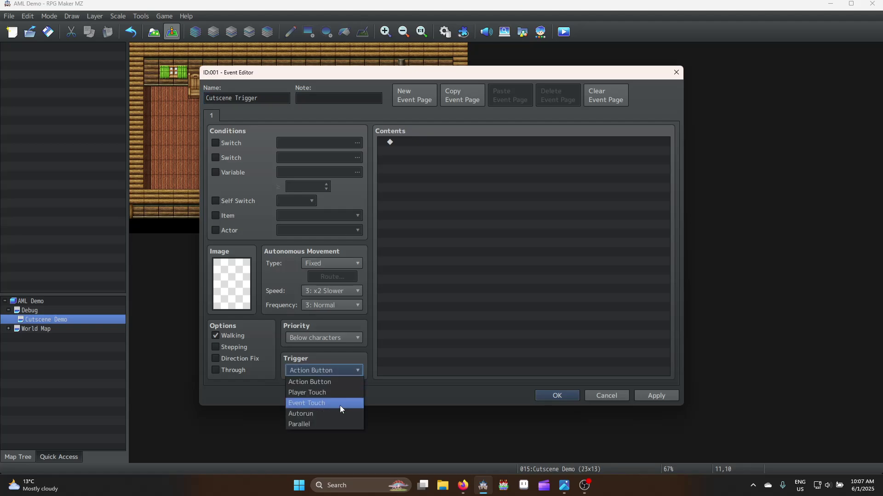
pyautogui.click(340, 395)
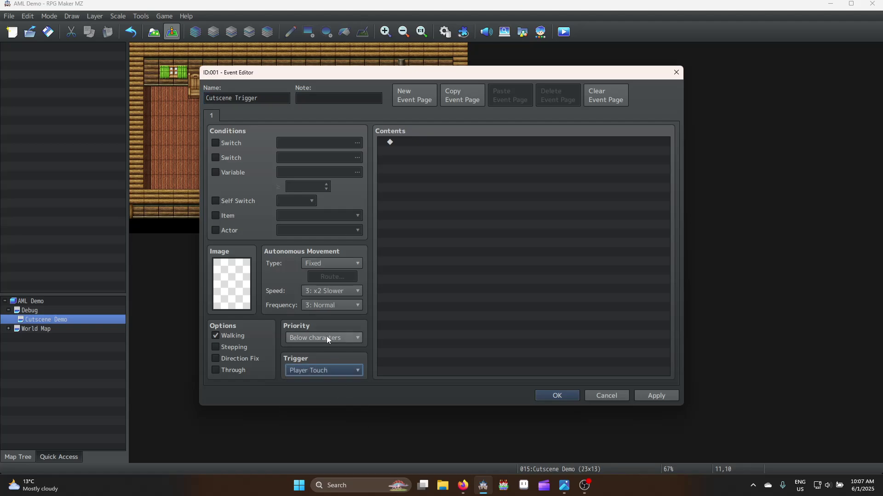
# Add a Fadeout Screen command as the first entry in the Cutscene Trigger event's contents.
pyautogui.doubleClick(423, 141)
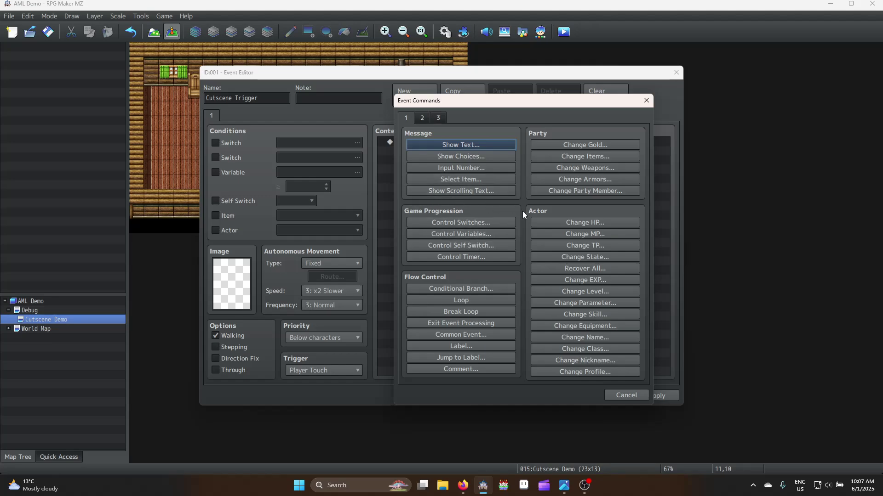
pyautogui.click(422, 118)
pyautogui.click(602, 177)
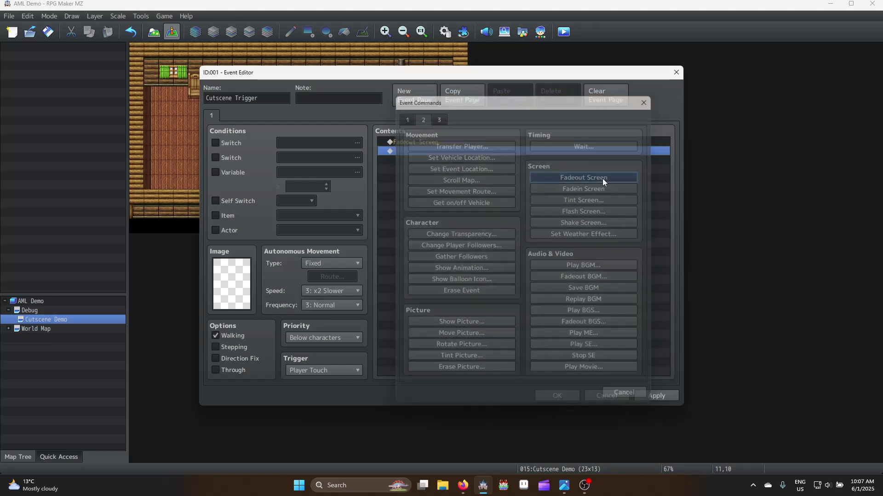
# Add a Control Switches command that turns the single switch 0002 Cutscene ON after the fadeout.
pyautogui.doubleClick(414, 150)
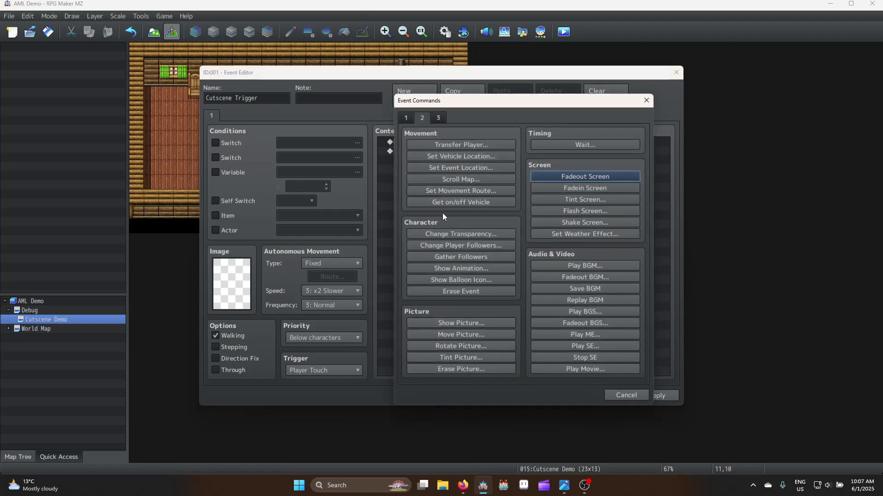
pyautogui.click(406, 119)
pyautogui.click(468, 225)
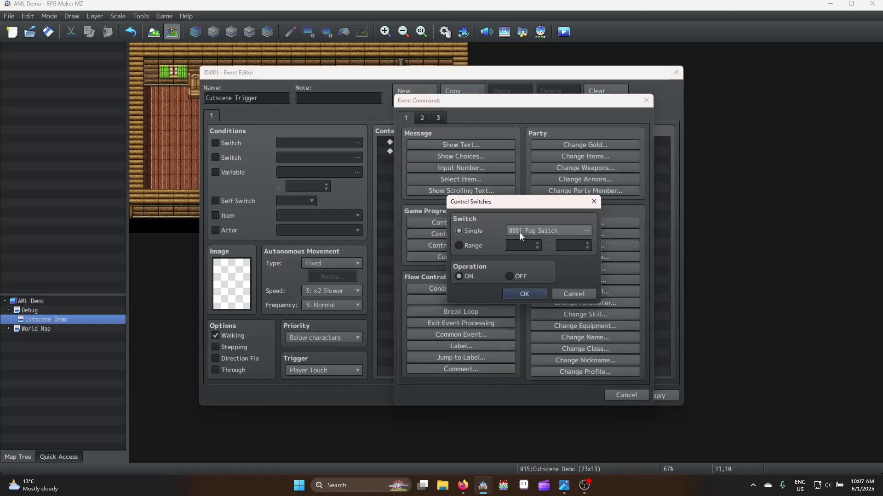
pyautogui.click(539, 232)
pyautogui.click(536, 163)
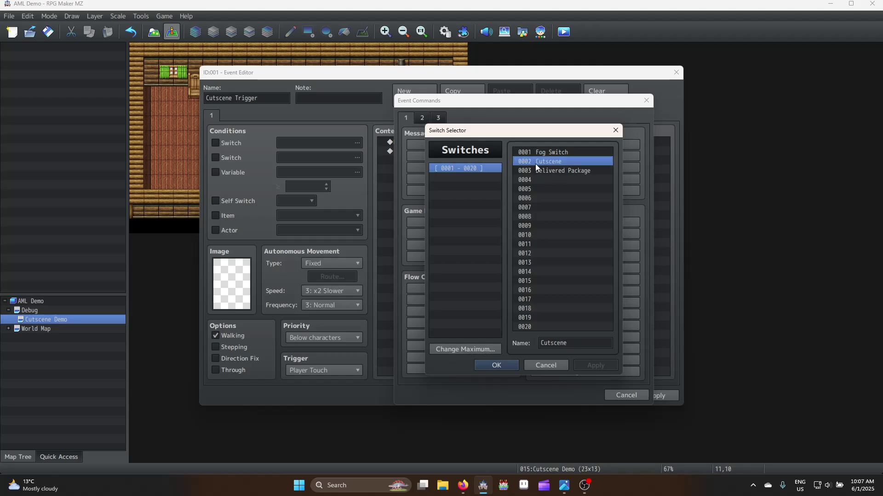
pyautogui.click(496, 366)
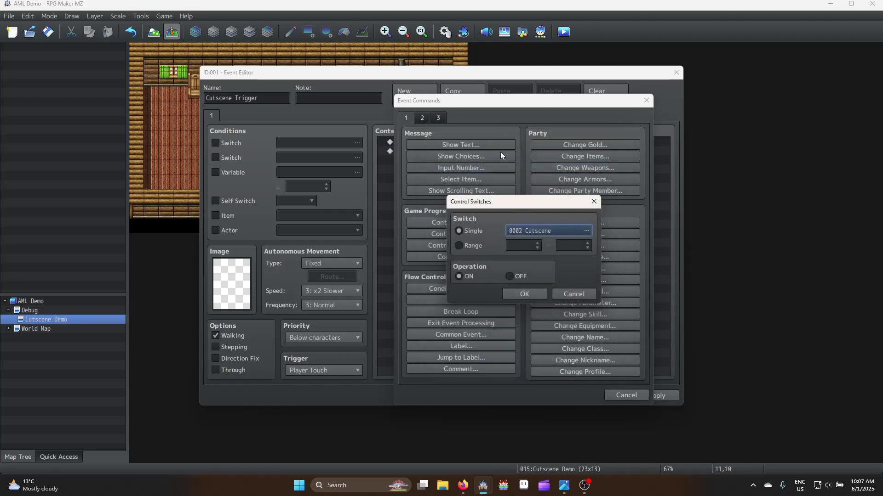
pyautogui.click(525, 294)
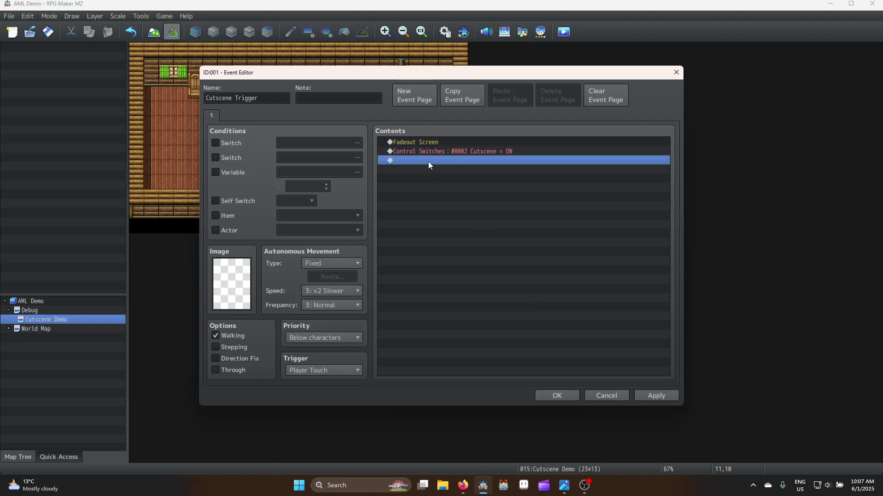
# Add a Change Player Followers command set to OFF after the switch command.
pyautogui.doubleClick(438, 161)
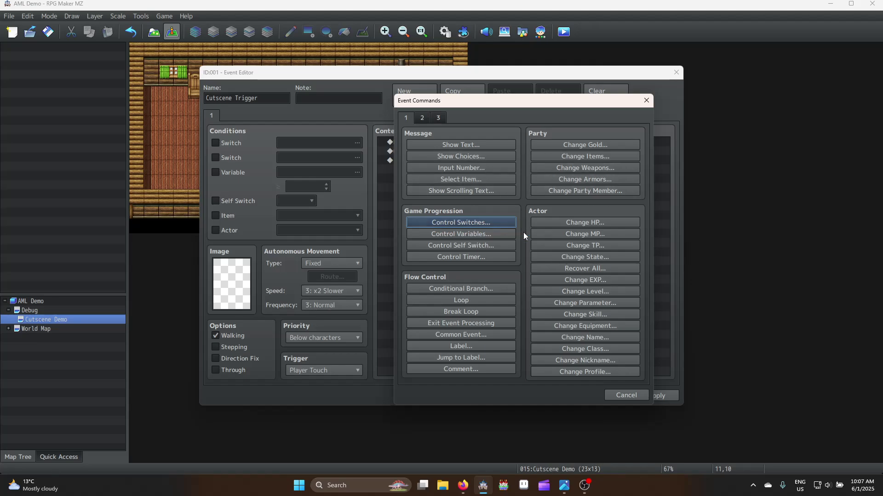
pyautogui.click(423, 119)
pyautogui.click(490, 248)
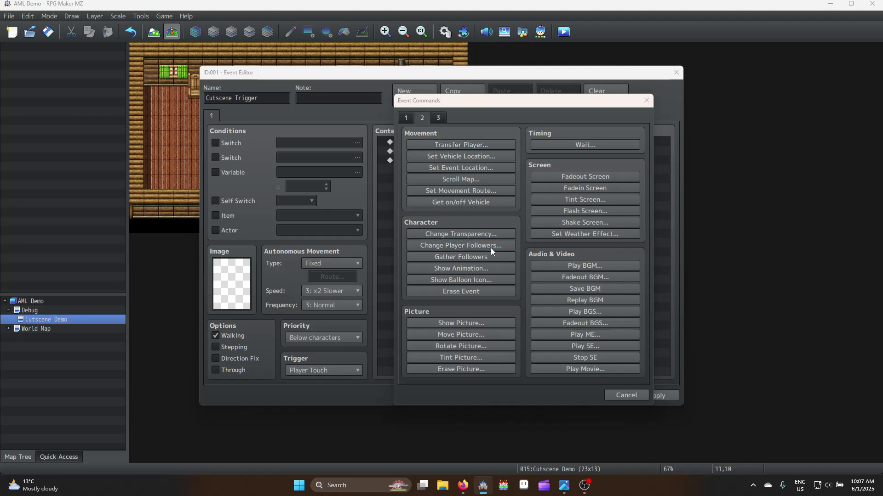
pyautogui.click(543, 252)
pyautogui.click(508, 275)
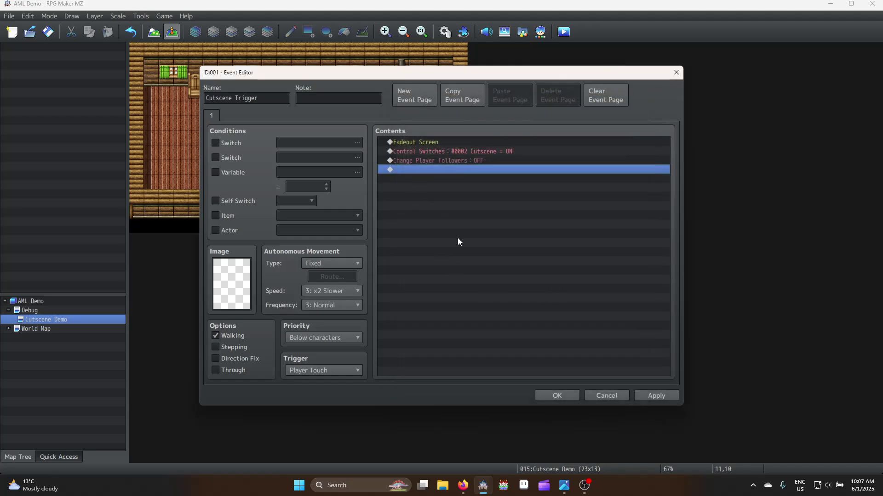
# Add a Wait command of 20 frames after the follower change.
pyautogui.doubleClick(421, 171)
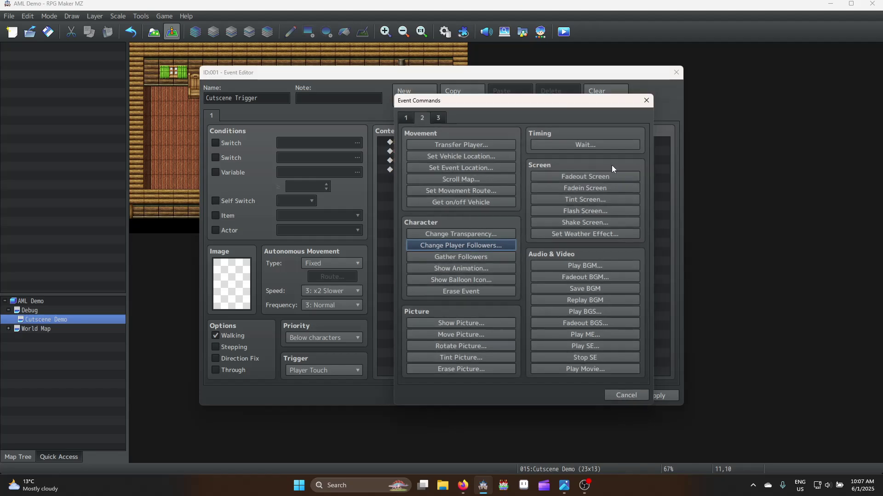
pyautogui.click(575, 144)
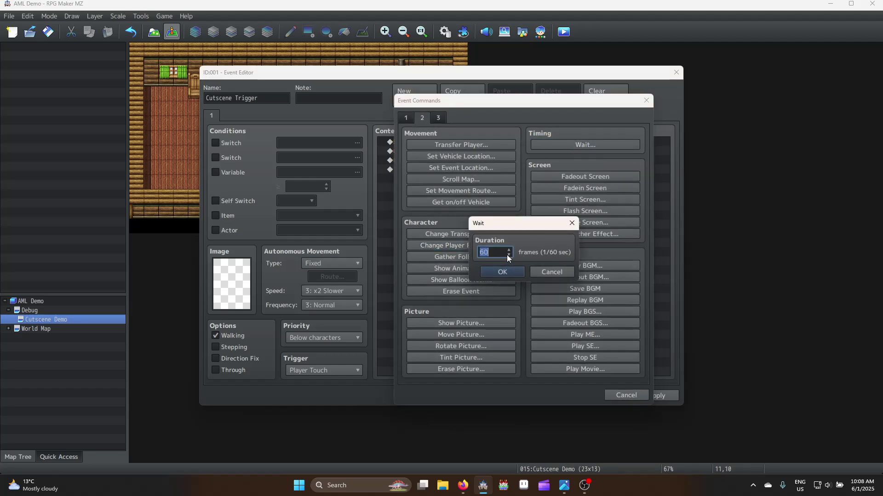
pyautogui.write('20')
pyautogui.click(501, 272)
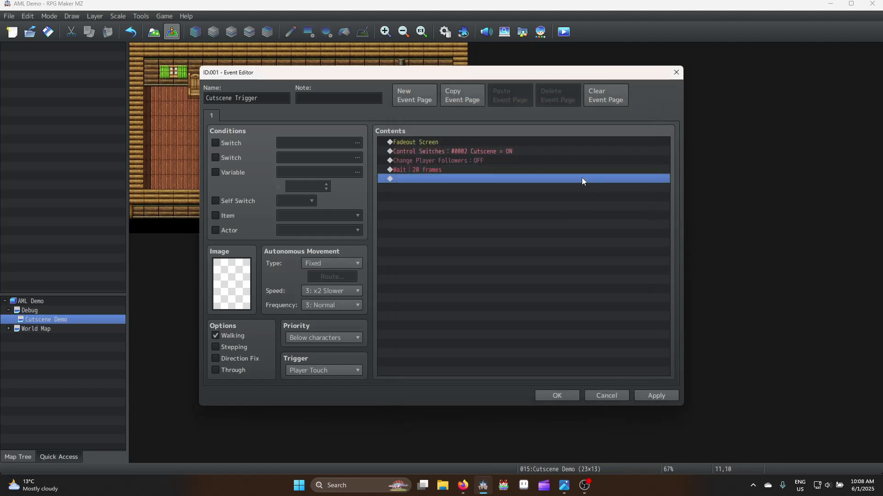
# Add a Fadein Screen command after the wait and save the Cutscene Trigger event.
pyautogui.doubleClick(421, 178)
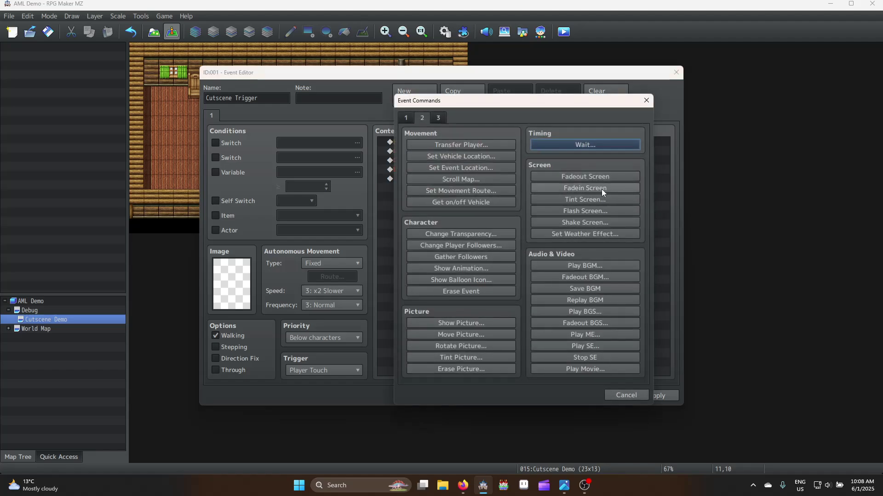
pyautogui.click(599, 189)
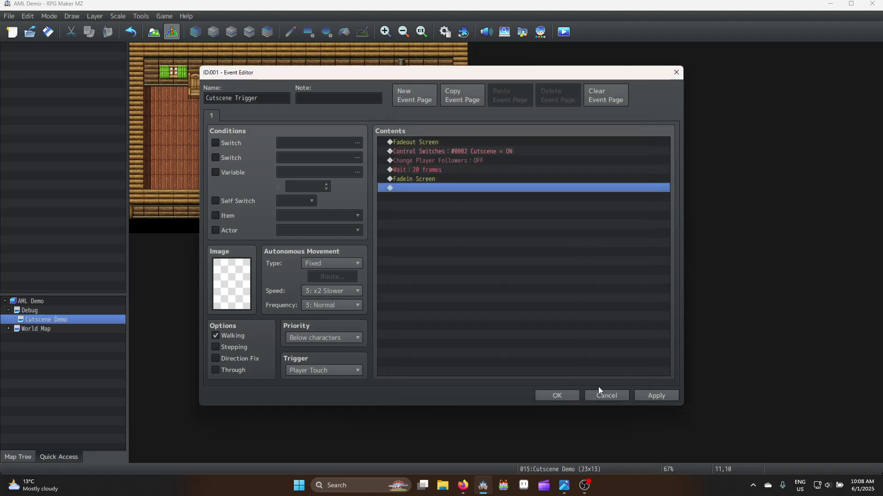
pyautogui.click(651, 395)
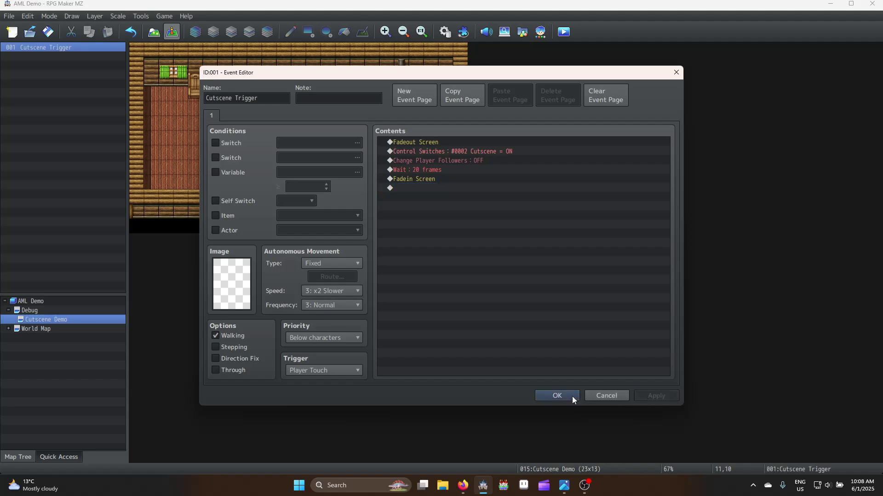
pyautogui.click(568, 395)
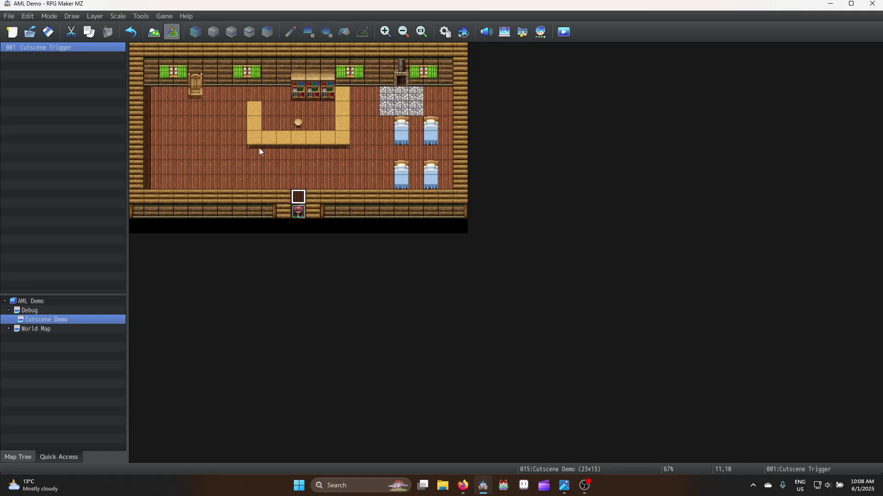
# Create a new event on floor tile 5,5 and give it the green-hatted character image from 0_Hero1.
pyautogui.click(210, 123)
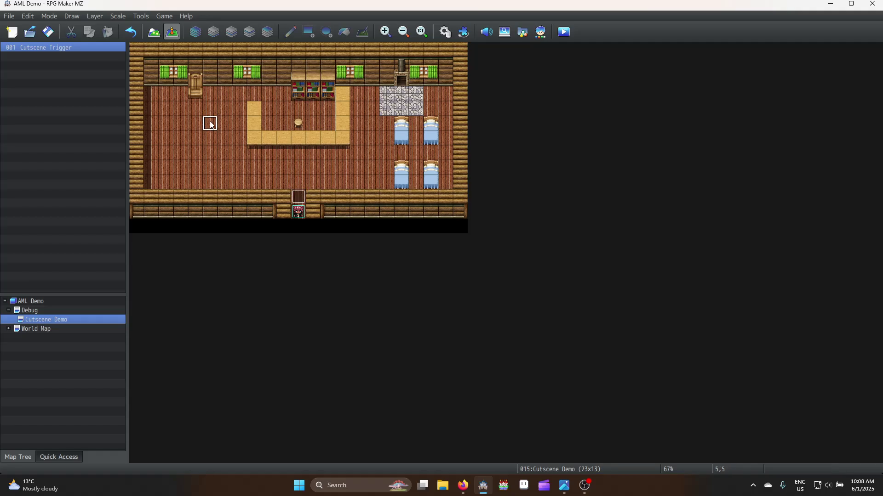
pyautogui.doubleClick(210, 123)
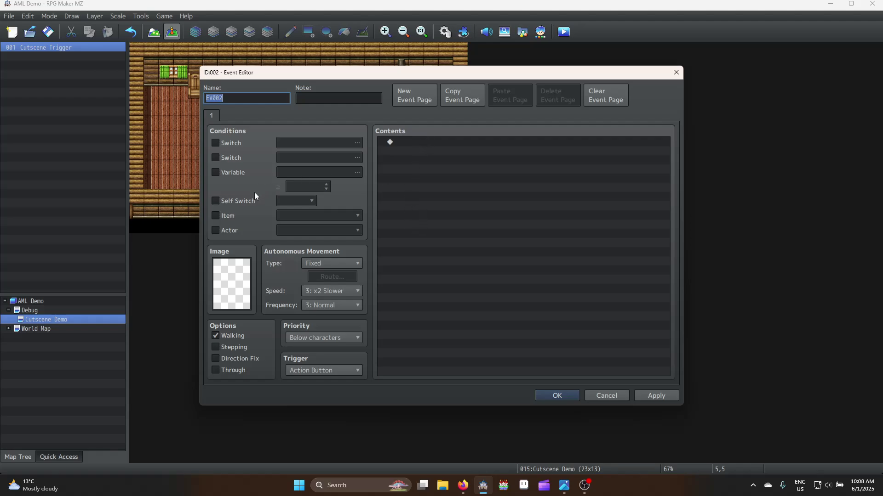
pyautogui.doubleClick(243, 281)
pyautogui.click(309, 157)
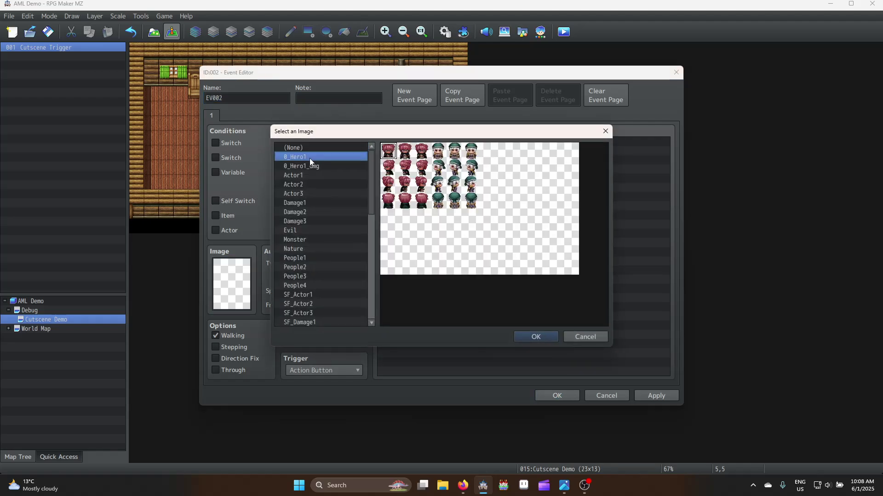
pyautogui.doubleClick(454, 151)
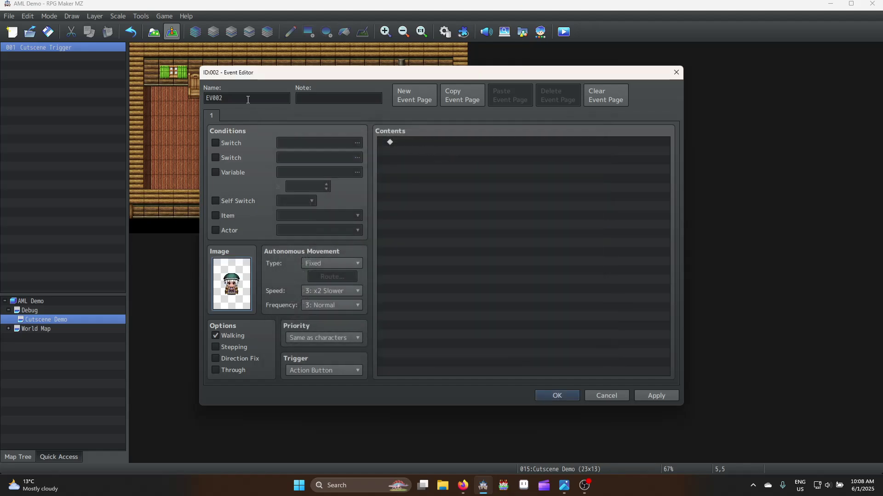
# Rename the green-hatted character's event to MichaDoll.
pyautogui.doubleClick(247, 100)
pyautogui.write('Micha')
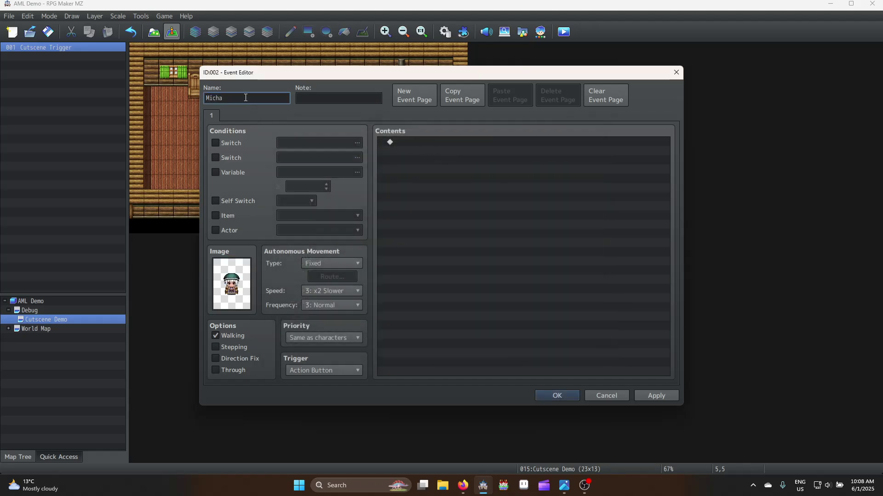
pyautogui.write('Do')
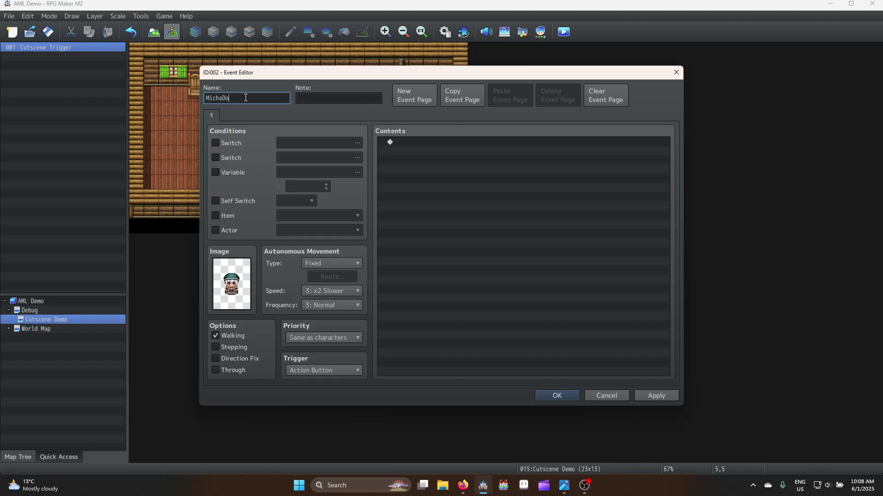
pyautogui.write('ll')
# Make switch 0002 Cutscene a condition of the MichaDoll event and move the event to tile 9,7 just below the counter.
pyautogui.click(219, 141)
pyautogui.click(296, 140)
pyautogui.click(459, 147)
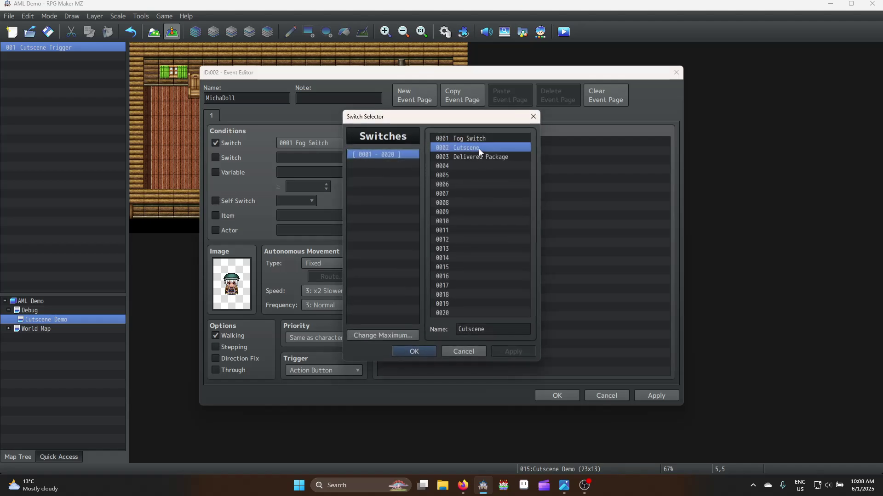
pyautogui.doubleClick(479, 148)
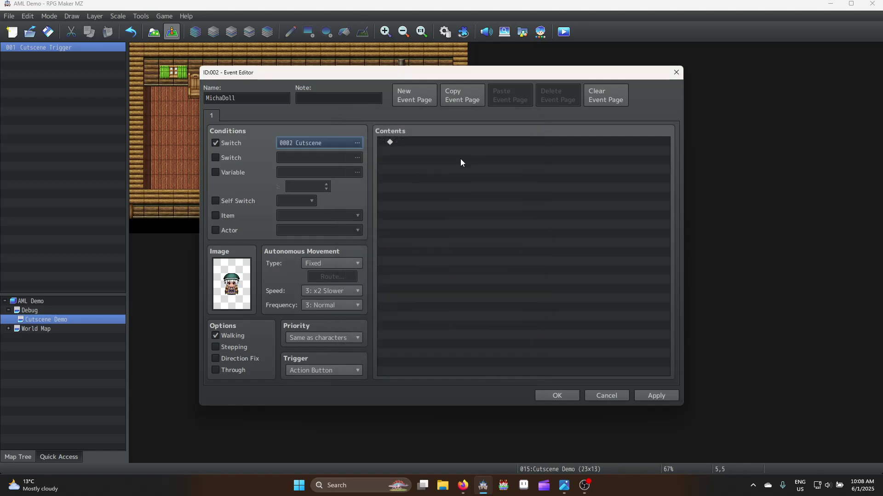
pyautogui.click(658, 396)
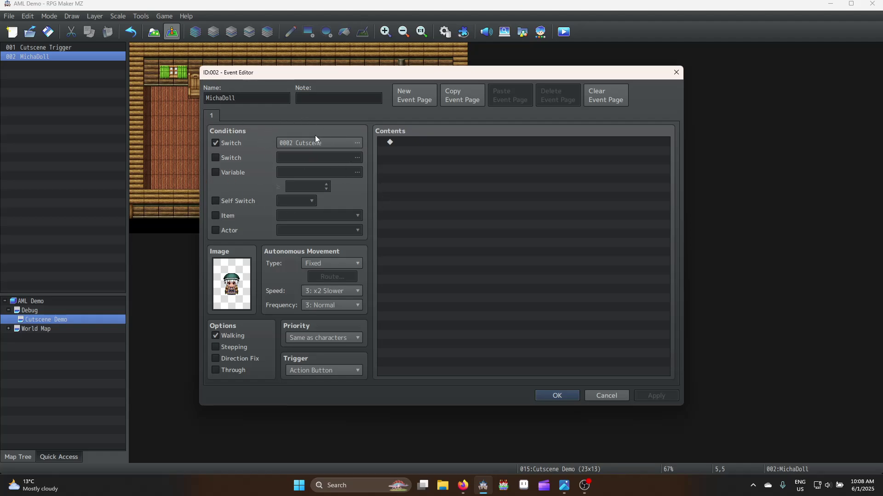
pyautogui.click(556, 395)
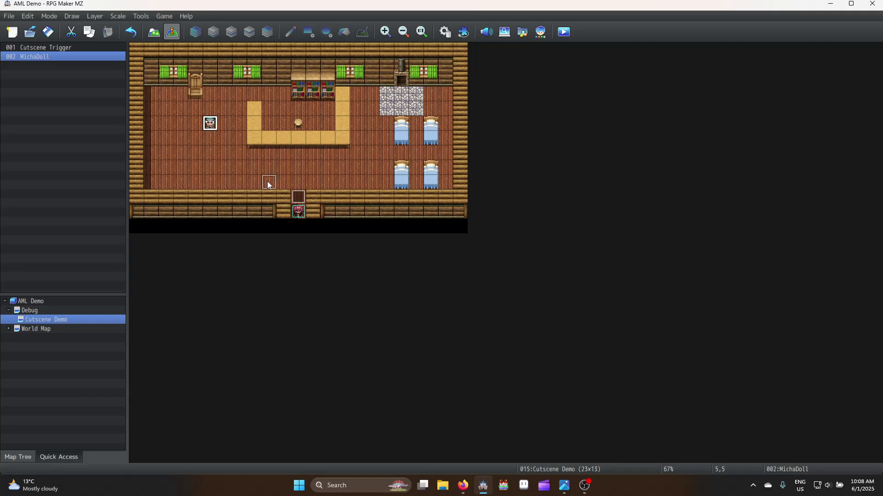
pyautogui.moveTo(268, 182); pyautogui.dragTo(276, 180)
pyautogui.moveTo(274, 147); pyautogui.dragTo(274, 149)
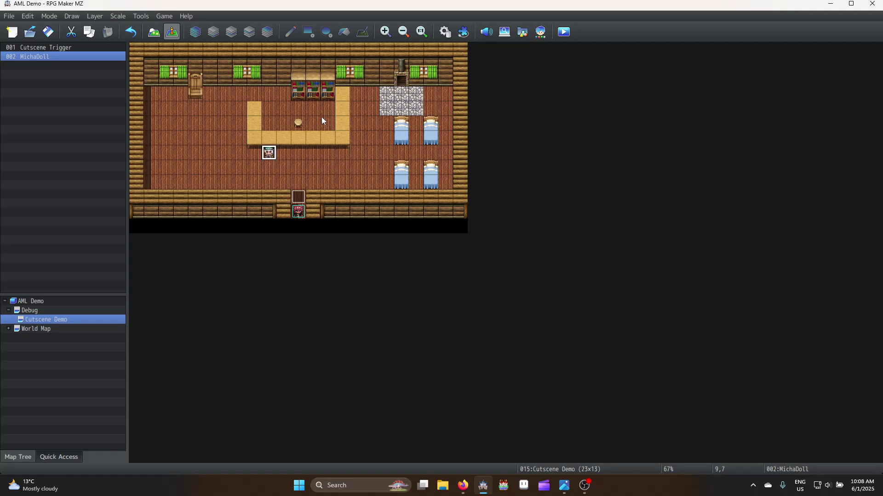
# Create a new event on tile 4,3 and name it ReidDoll.
pyautogui.doubleClick(200, 92)
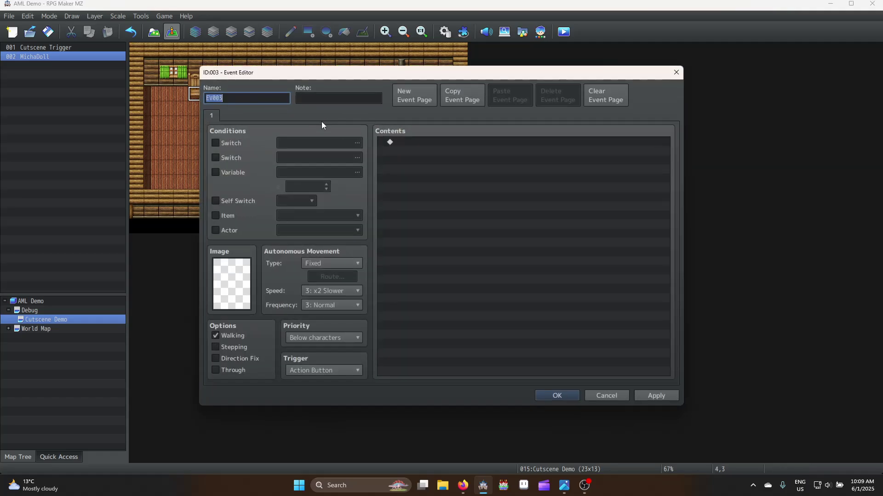
pyautogui.write('ReidDoil')
pyautogui.press('BackSpace')
pyautogui.press('BackSpace')
pyautogui.write('ll')
# Give the ReidDoll event the first brown-haired character image from the Actor1 sheet.
pyautogui.doubleClick(241, 267)
pyautogui.click(316, 157)
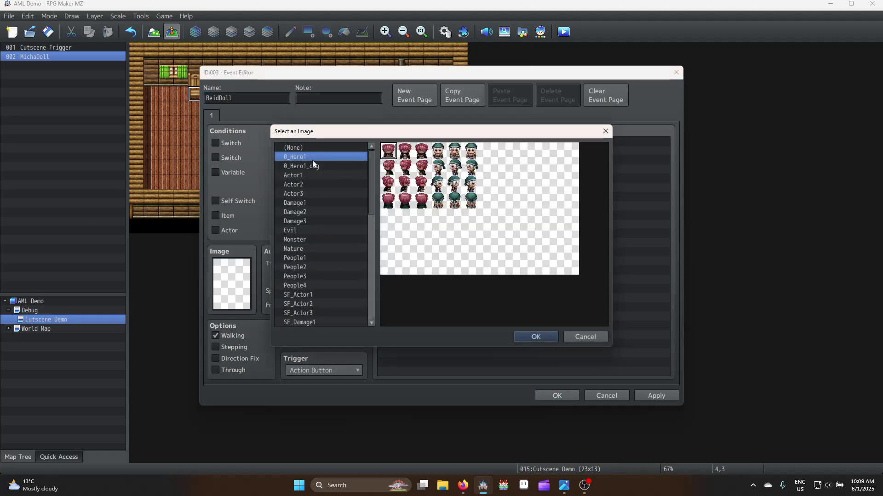
pyautogui.click(303, 166)
pyautogui.click(312, 176)
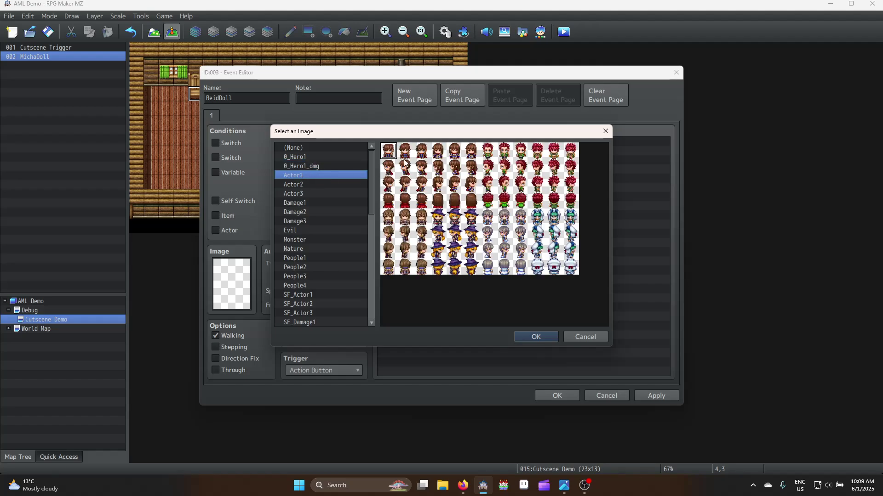
pyautogui.doubleClick(411, 157)
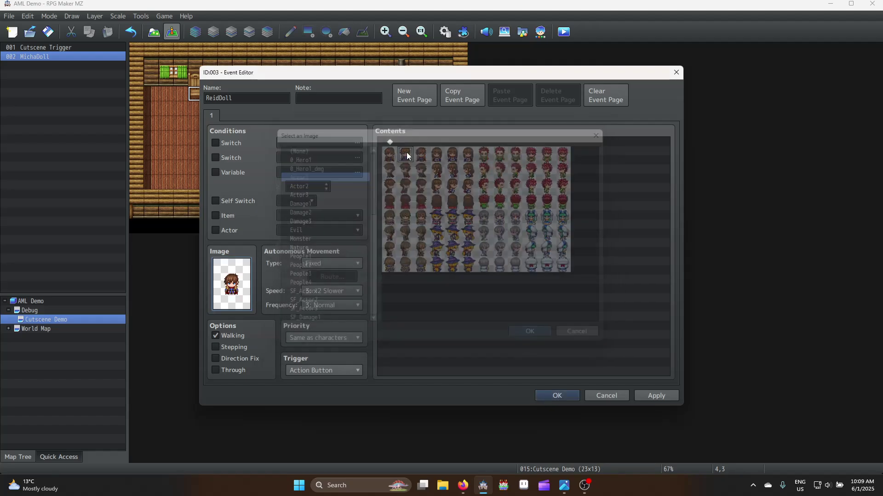
# Accept the ReidDoll event's settings and move the event to tile 17,6 beside the upper-left bed.
pyautogui.click(562, 396)
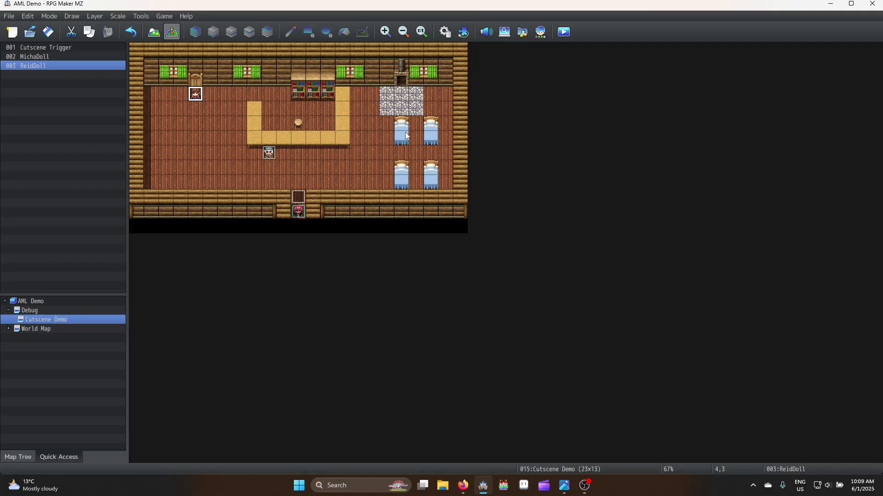
pyautogui.doubleClick(389, 134)
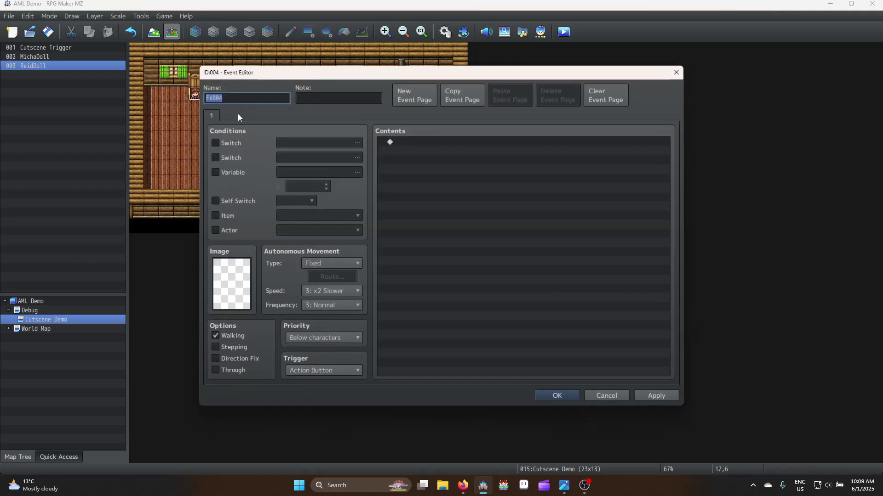
pyautogui.click(621, 396)
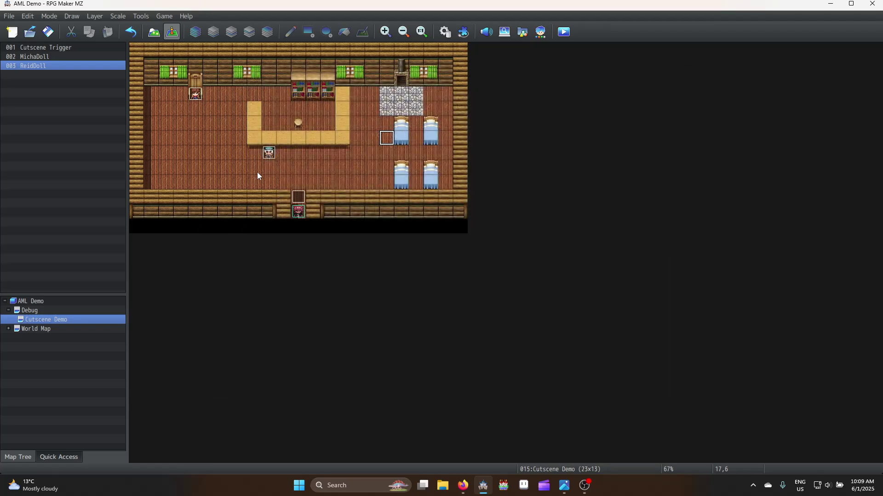
pyautogui.moveTo(196, 94); pyautogui.dragTo(389, 138)
# Change the ReidDoll event's image to the right-facing pose of the same brown-haired Actor1 character.
pyautogui.doubleClick(389, 138)
pyautogui.doubleClick(232, 284)
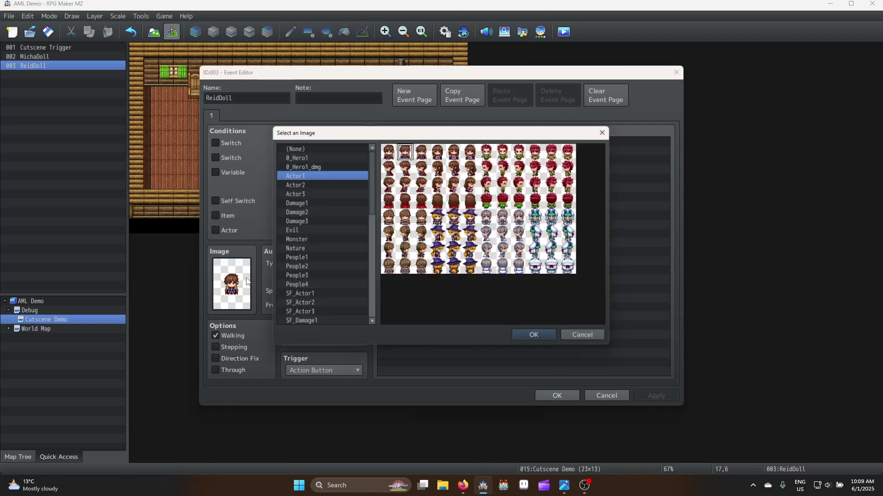
pyautogui.doubleClick(405, 185)
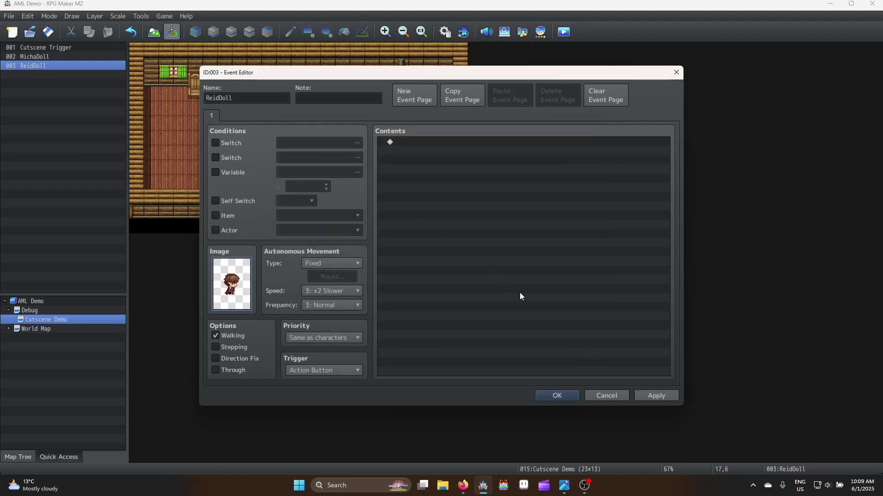
pyautogui.click(557, 396)
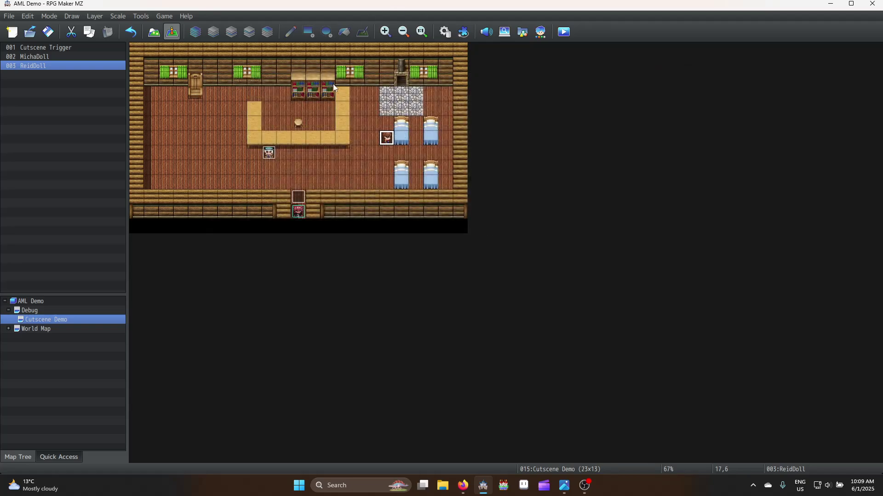
# Make switch 0002 Cutscene a condition of the ReidDoll event.
pyautogui.doubleClick(385, 142)
pyautogui.click(232, 143)
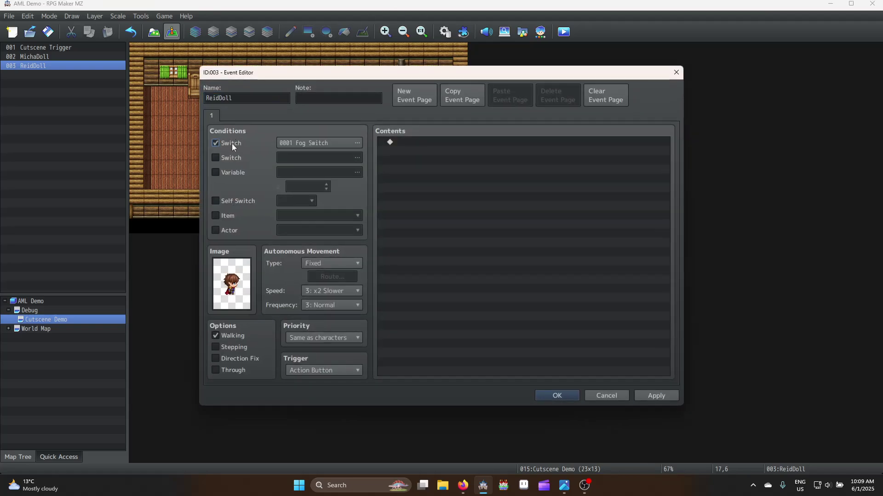
pyautogui.click(306, 144)
pyautogui.doubleClick(474, 154)
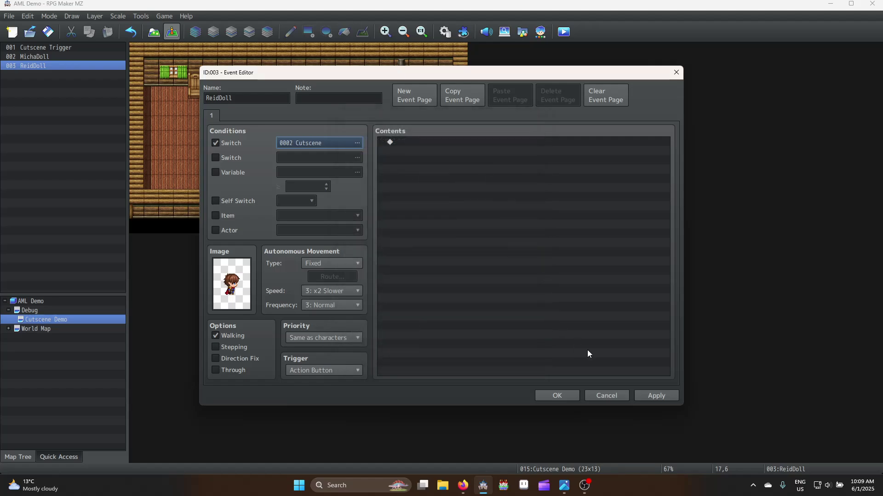
pyautogui.click(560, 396)
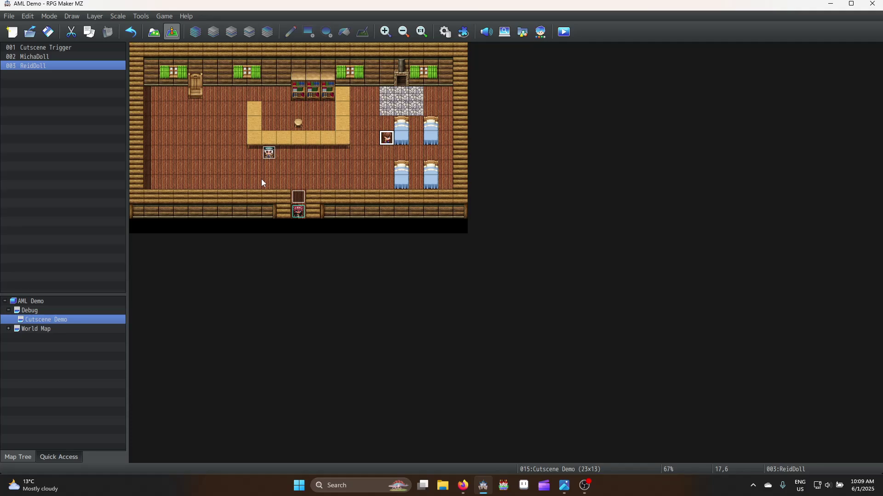
# Start a Show Text command at the end of the Cutscene Trigger event, using the first face from Actor1.
pyautogui.doubleClick(299, 197)
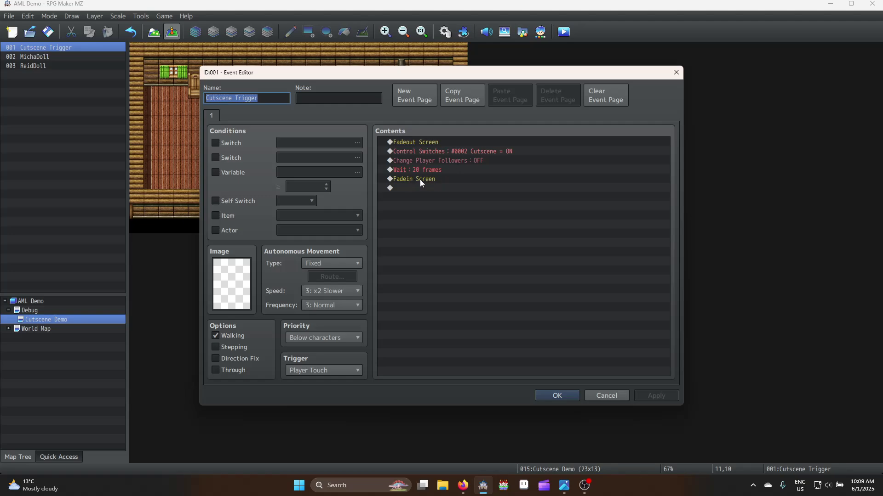
pyautogui.doubleClick(420, 187)
pyautogui.click(406, 117)
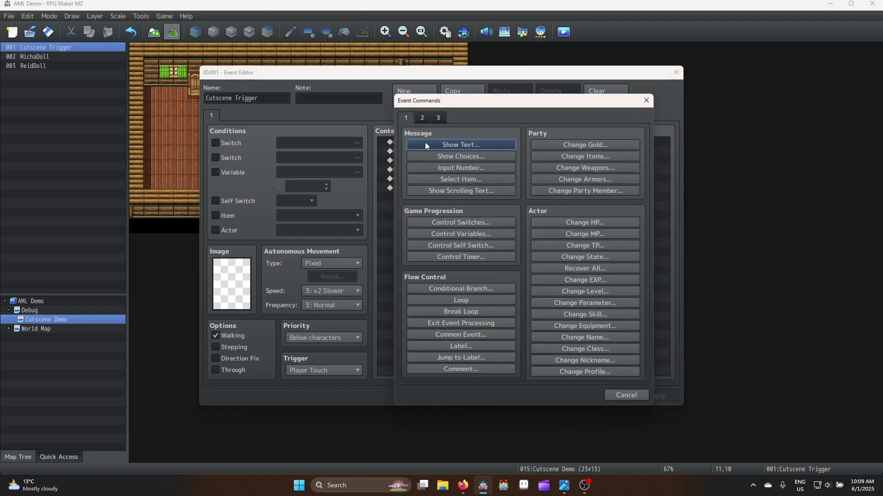
pyautogui.click(440, 145)
pyautogui.doubleClick(416, 217)
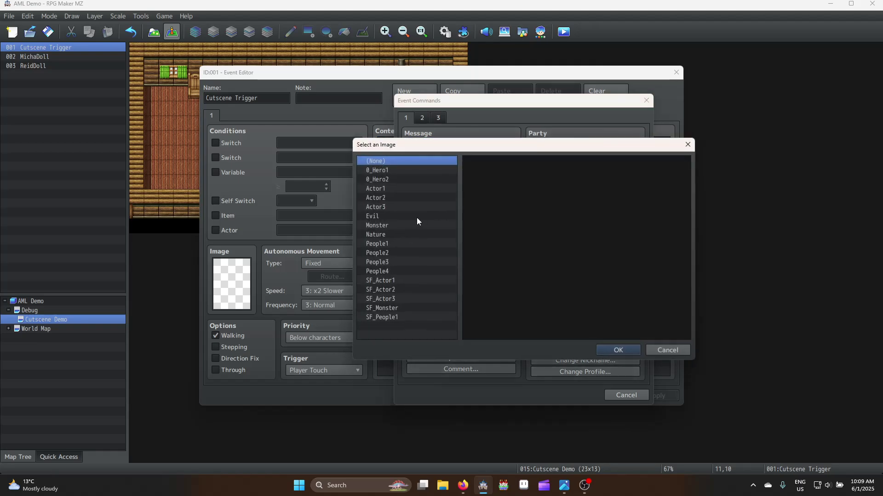
pyautogui.click(388, 171)
pyautogui.click(385, 187)
pyautogui.doubleClick(494, 198)
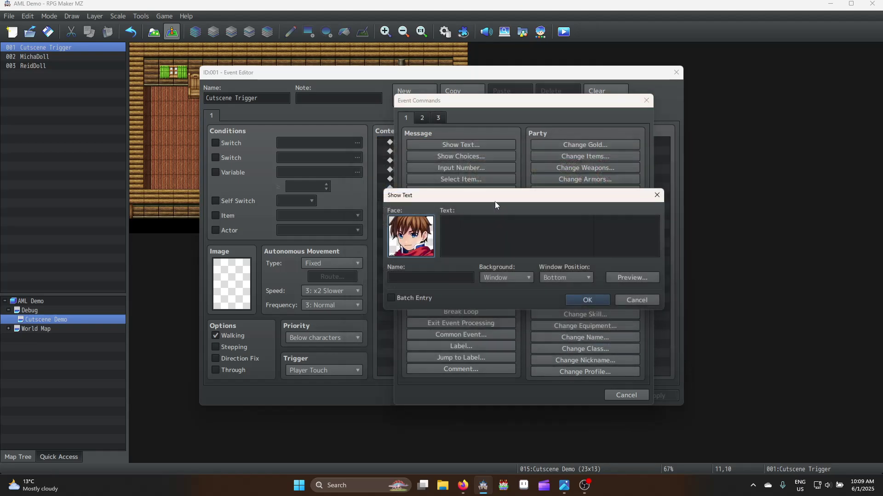
# Enter the message "Gee, this inn is abandoned." with Reid as the speaker name and add it to the event.
pyautogui.click(491, 229)
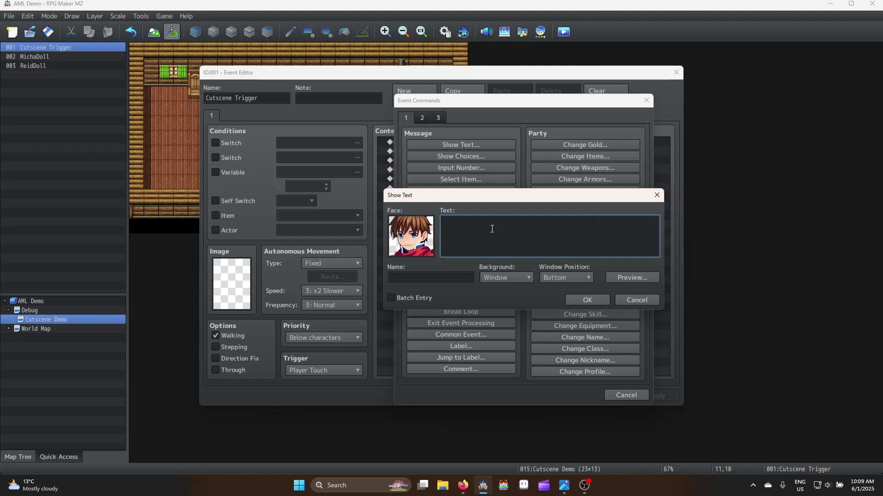
pyautogui.write('Gee, this inn is abandoned?')
pyautogui.press('BackSpace')
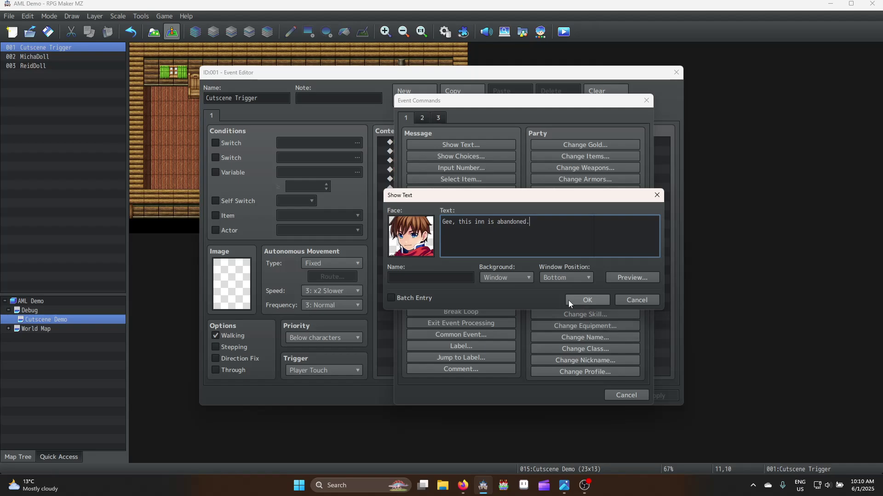
pyautogui.click(453, 278)
pyautogui.write('Reid')
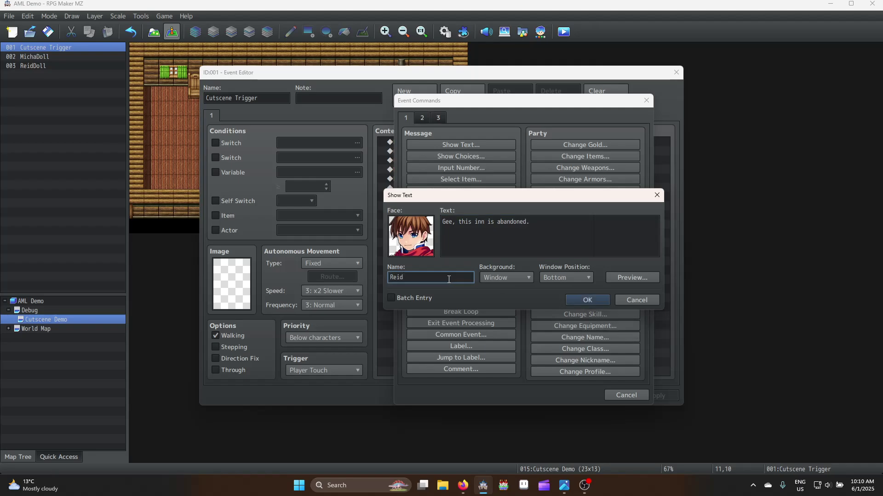
pyautogui.click(569, 301)
# Insert a movement route before Reid's message that makes ReidDoll turn left, waiting for completion.
pyautogui.click(421, 192)
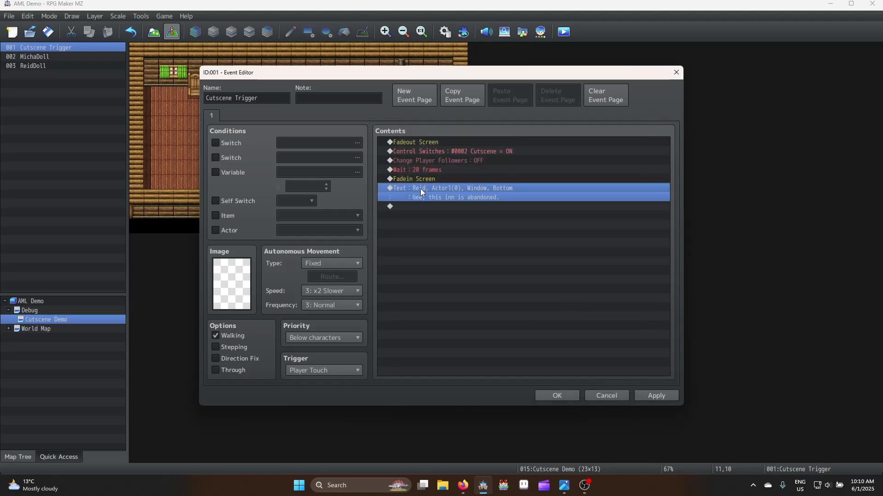
pyautogui.press('Insert')
pyautogui.click(422, 118)
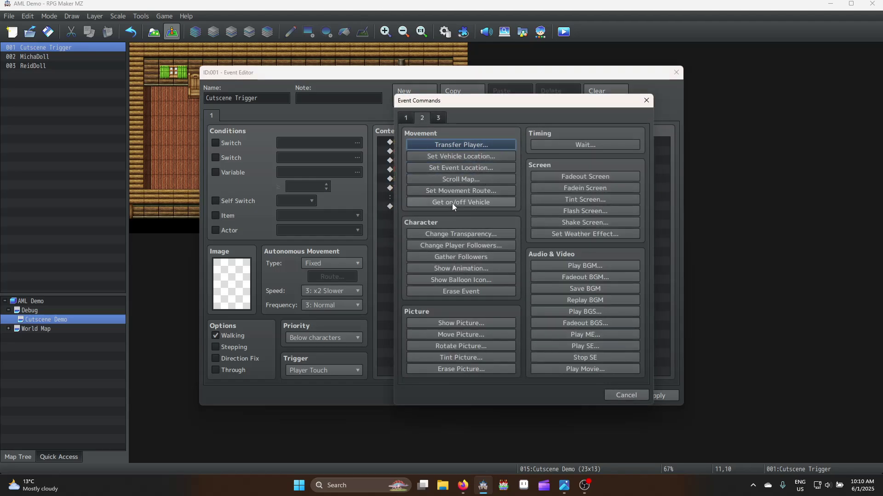
pyautogui.click(471, 193)
pyautogui.click(381, 158)
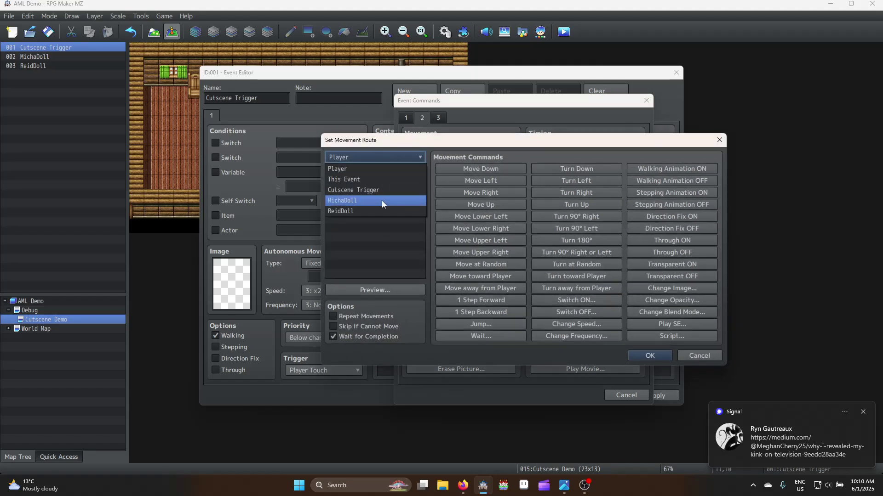
pyautogui.click(362, 211)
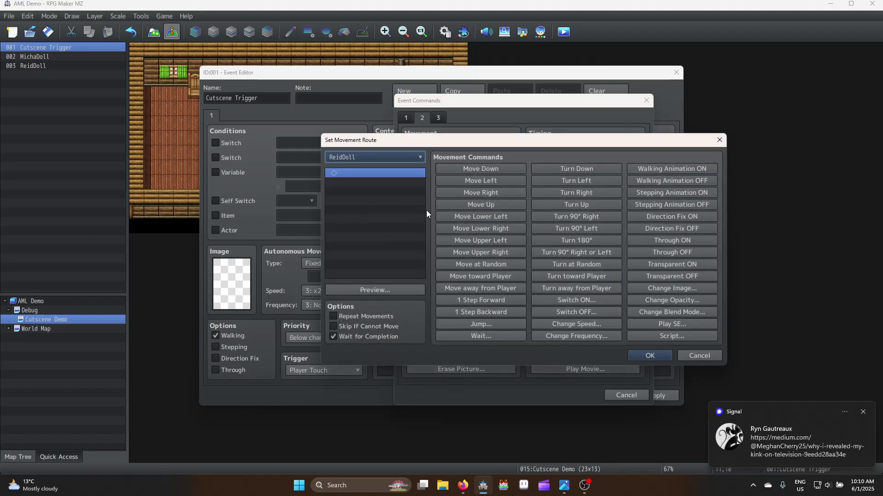
pyautogui.click(589, 181)
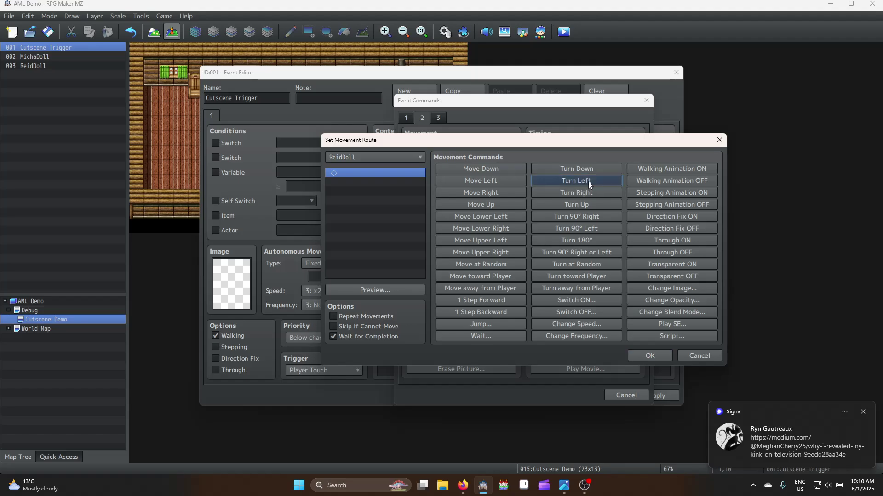
pyautogui.click(650, 356)
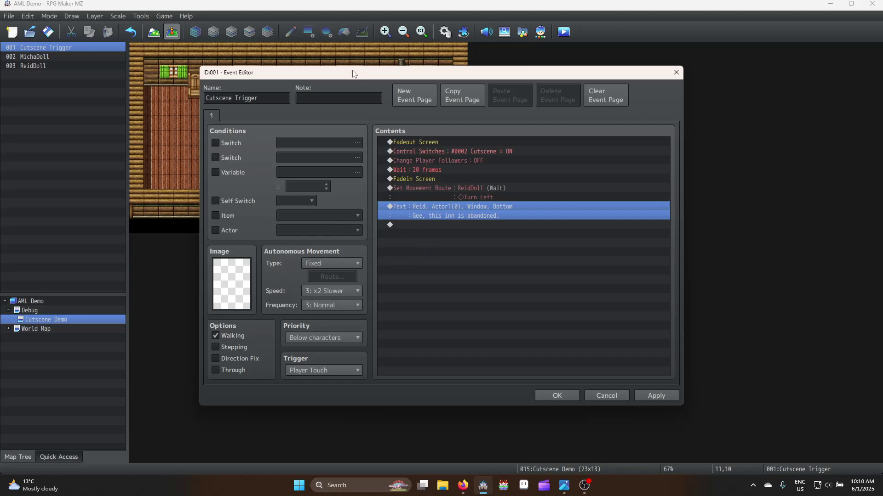
# Add a Music Note balloon icon on MichaDoll after Reid's message, without waiting for completion.
pyautogui.moveTo(354, 73); pyautogui.dragTo(536, 61)
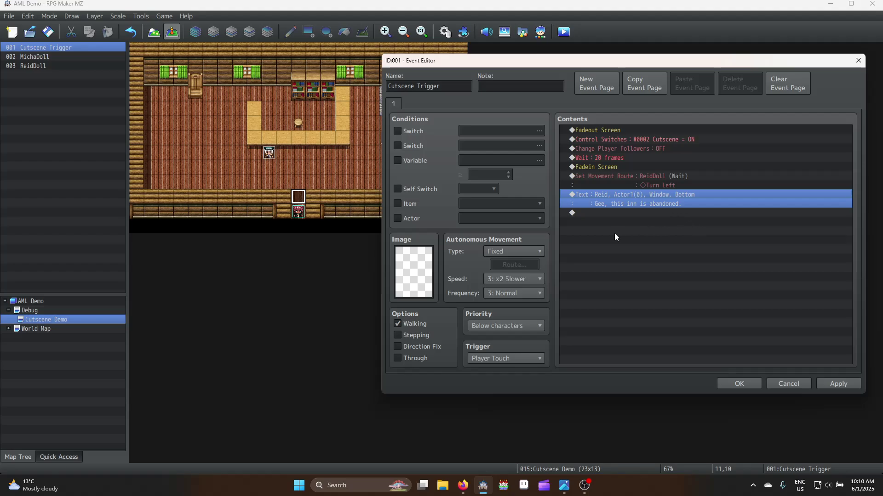
pyautogui.click(621, 213)
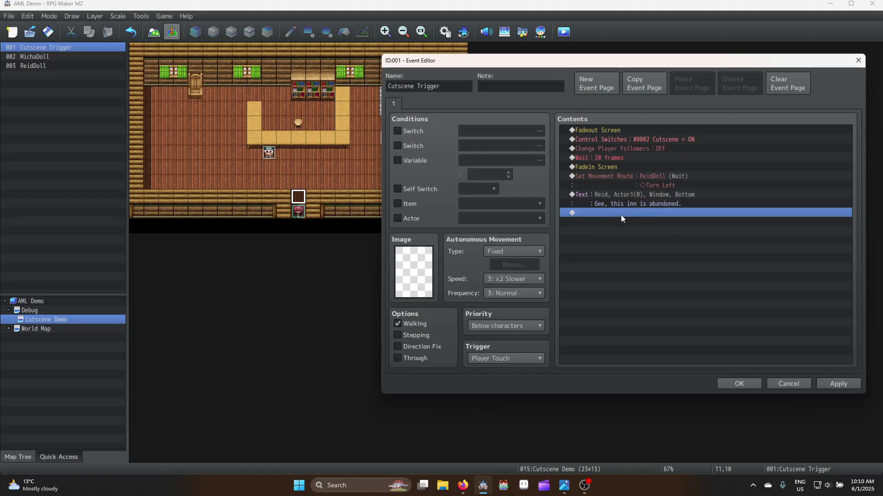
pyautogui.doubleClick(620, 215)
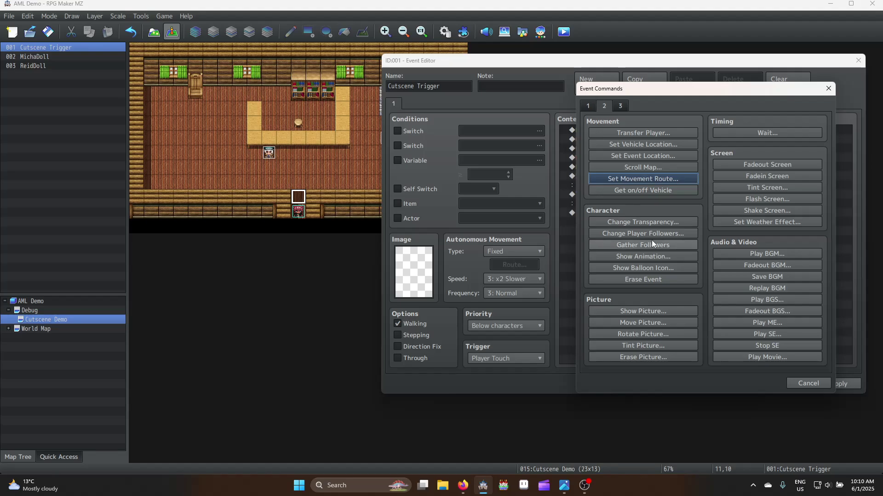
pyautogui.click(655, 266)
pyautogui.click(670, 221)
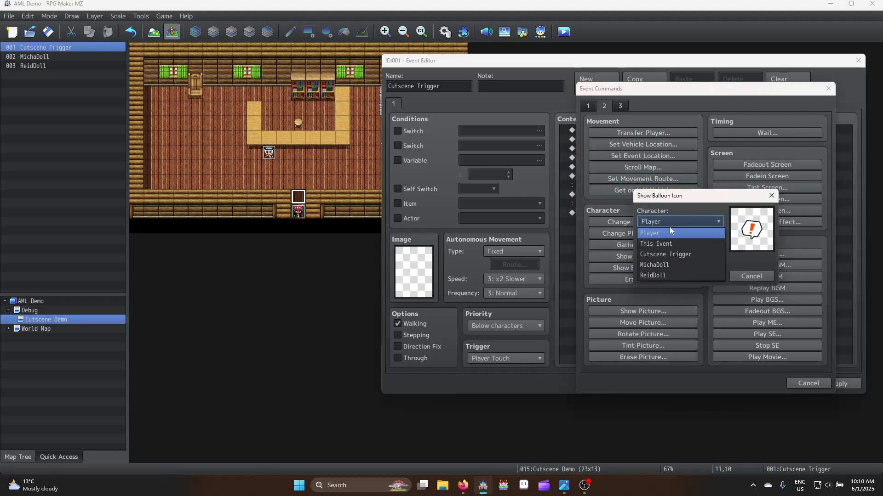
pyautogui.click(676, 274)
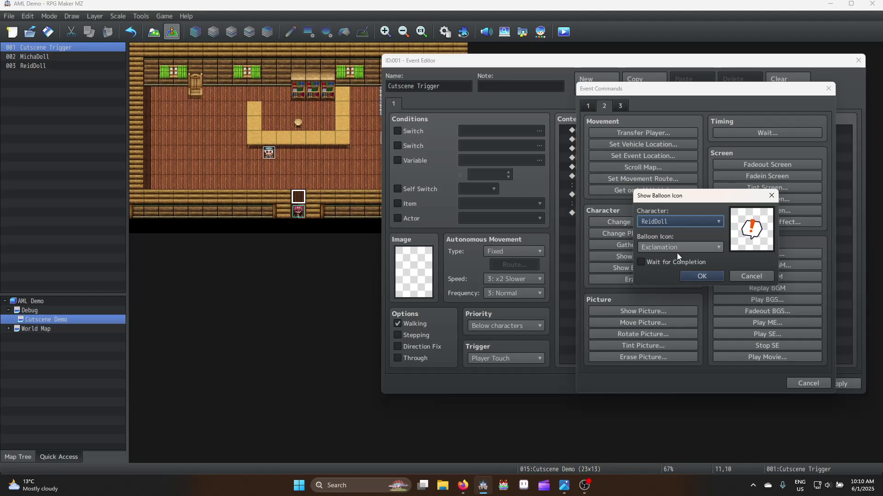
pyautogui.press('Up')
pyautogui.click(667, 248)
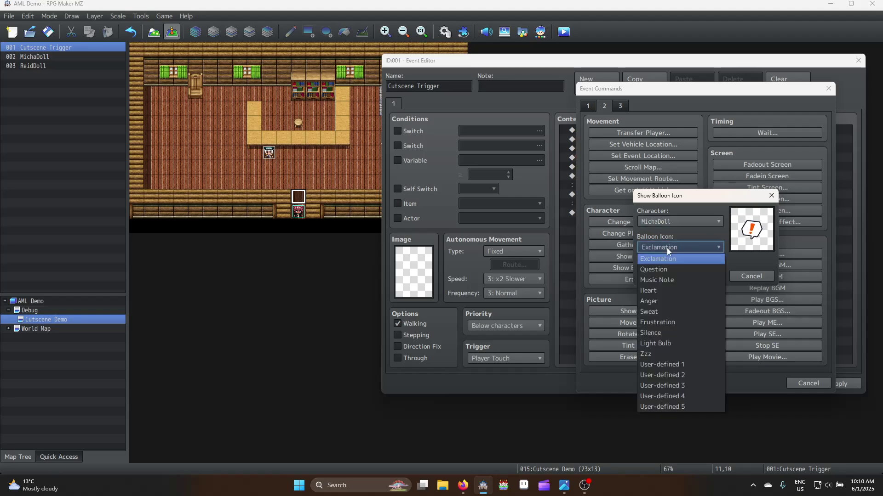
pyautogui.click(671, 280)
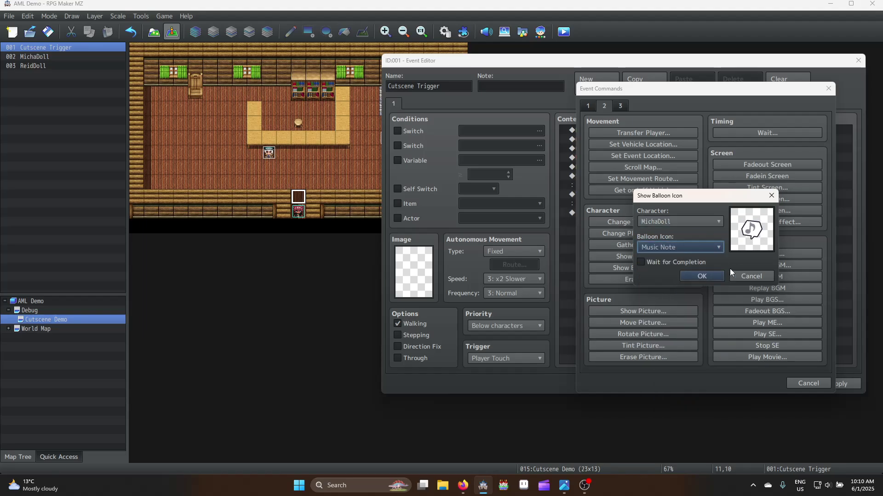
pyautogui.click(702, 276)
# Add a movement route that moves MichaDoll left three times and turns it right, waiting for completion.
pyautogui.doubleClick(625, 222)
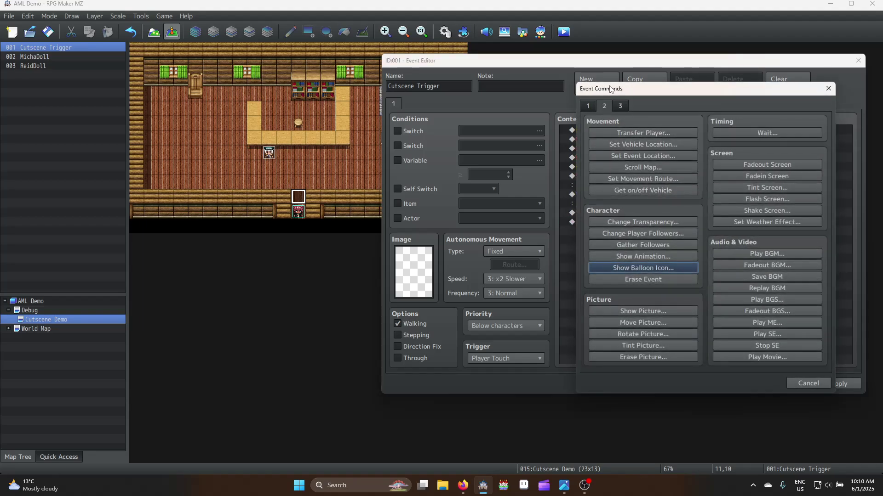
pyautogui.click(664, 178)
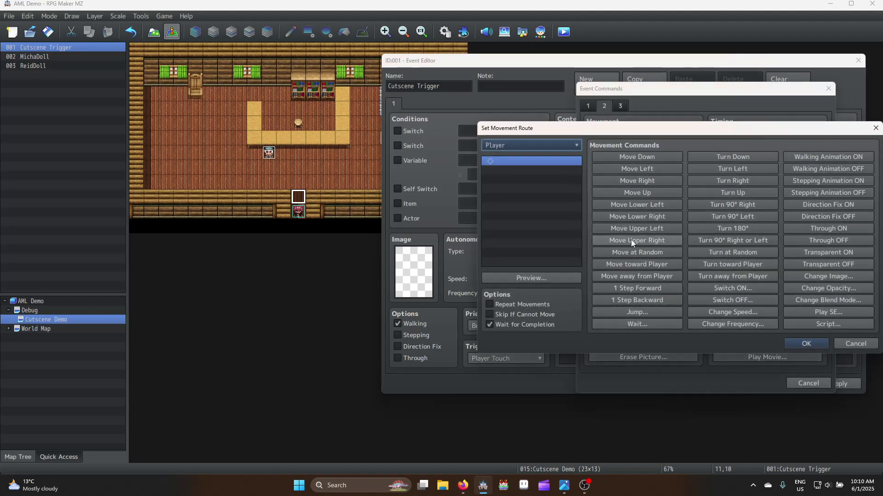
pyautogui.click(505, 145)
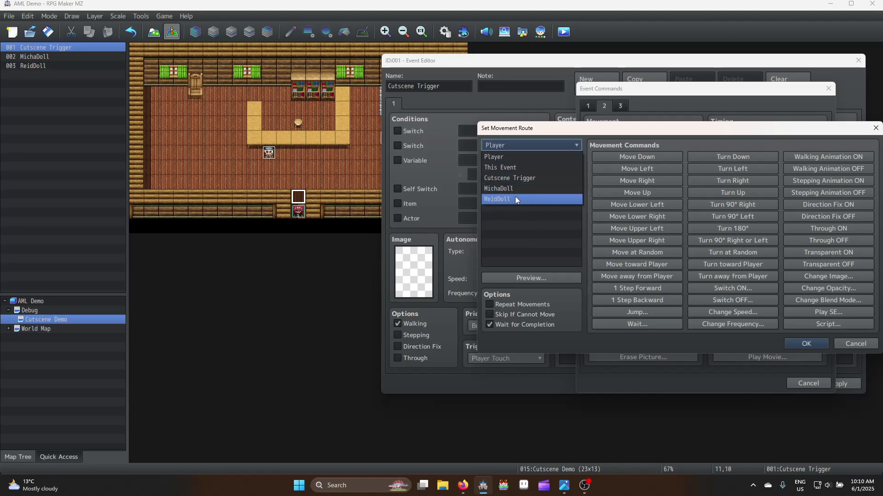
pyautogui.click(513, 190)
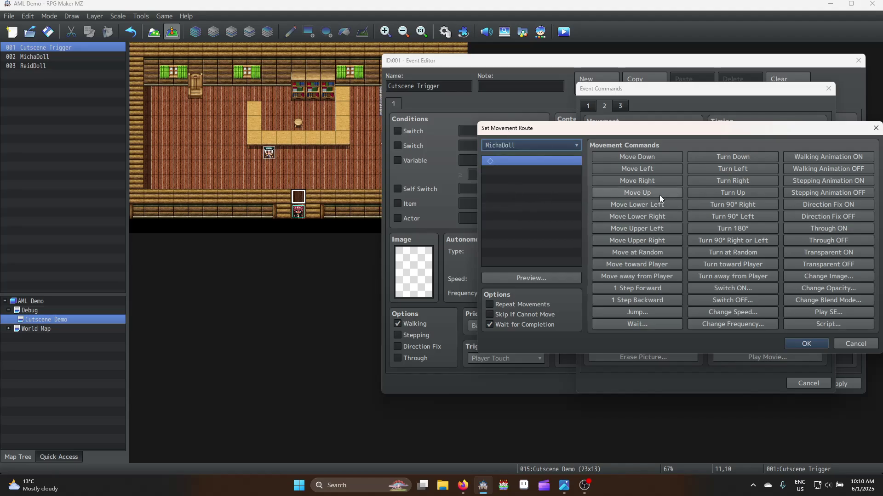
pyautogui.click(649, 171)
pyautogui.click(649, 171)
pyautogui.click(650, 171)
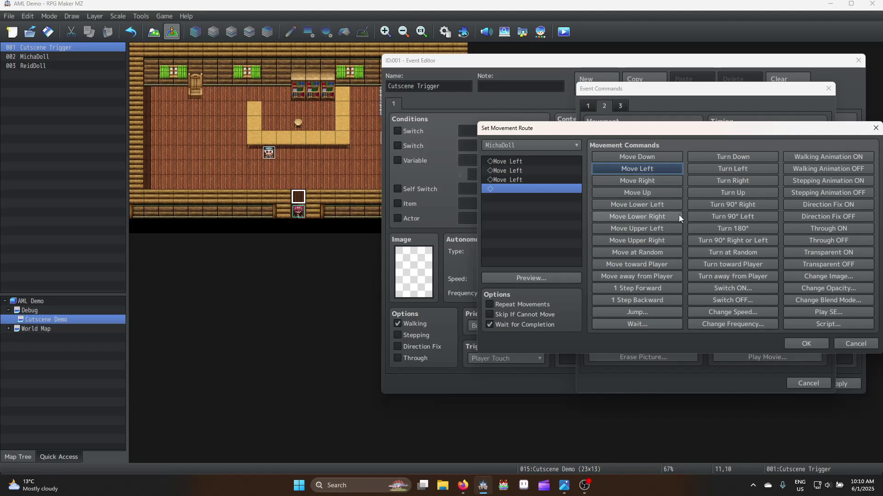
pyautogui.click(749, 179)
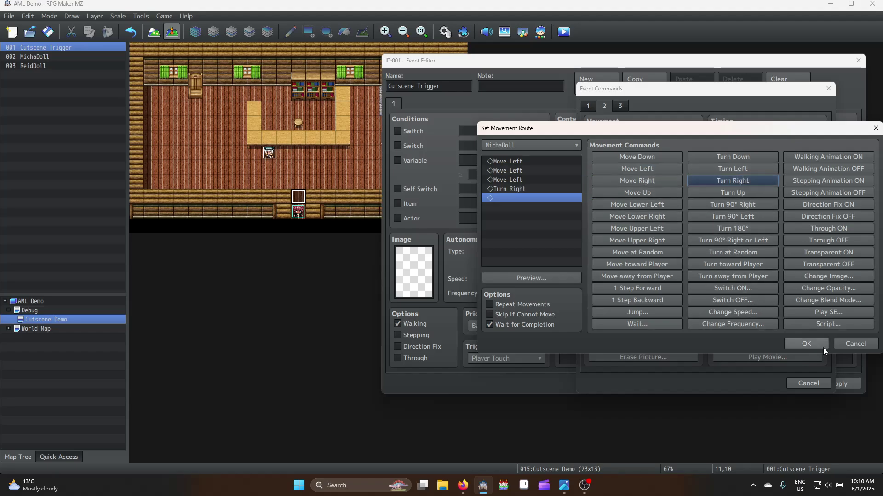
pyautogui.click(816, 345)
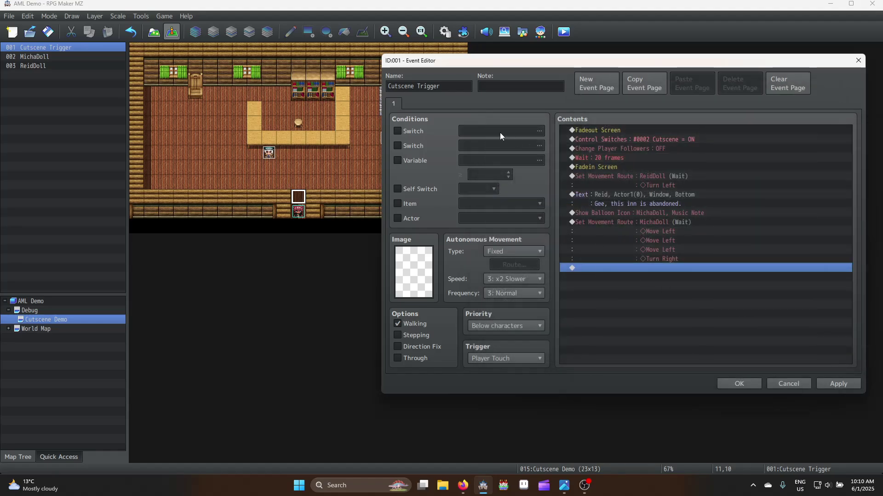
# Start a Show Text command at the end of the event, using the sixth face from 0_Hero2.
pyautogui.doubleClick(634, 269)
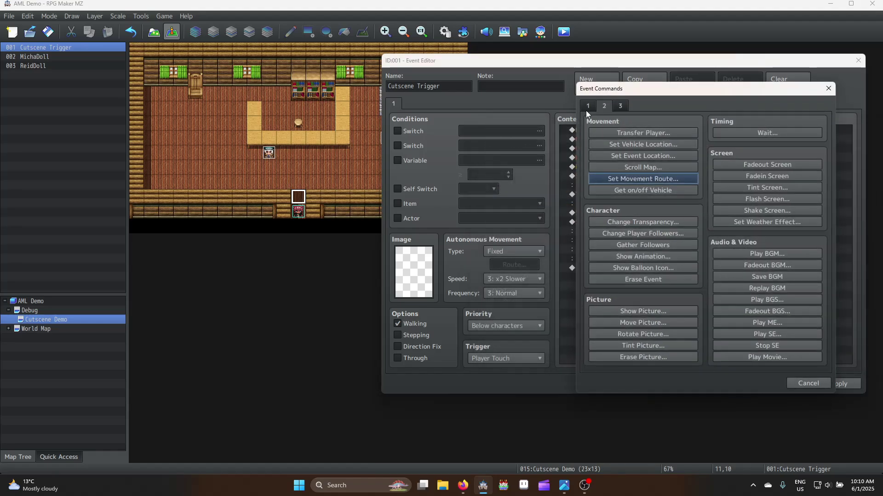
pyautogui.click(614, 133)
pyautogui.doubleClick(598, 227)
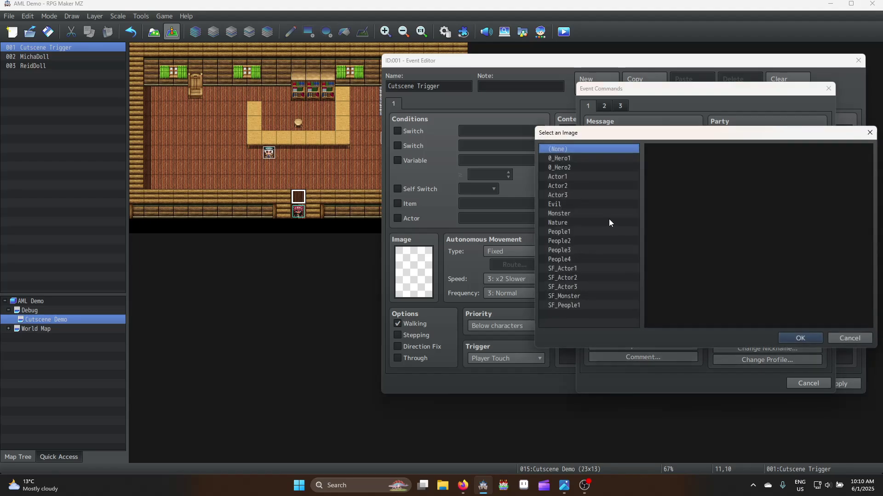
pyautogui.click(564, 169)
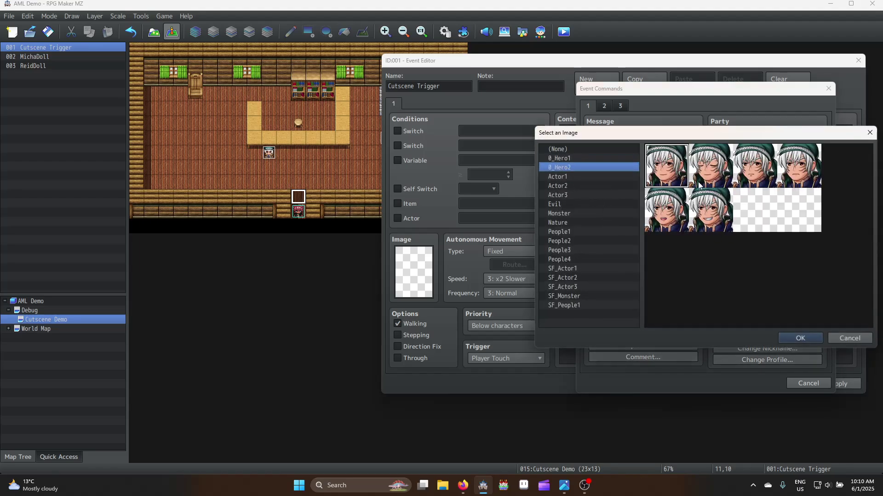
pyautogui.doubleClick(720, 212)
# Enter the message "Awesome, that means we don't have to pay!" with Micha as the speaker name and save the event.
pyautogui.click(610, 263)
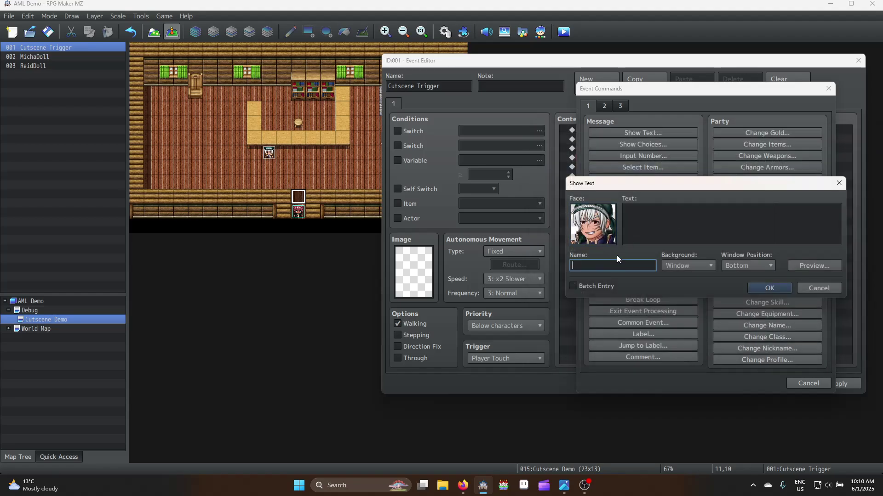
pyautogui.write('Micha')
pyautogui.click(674, 241)
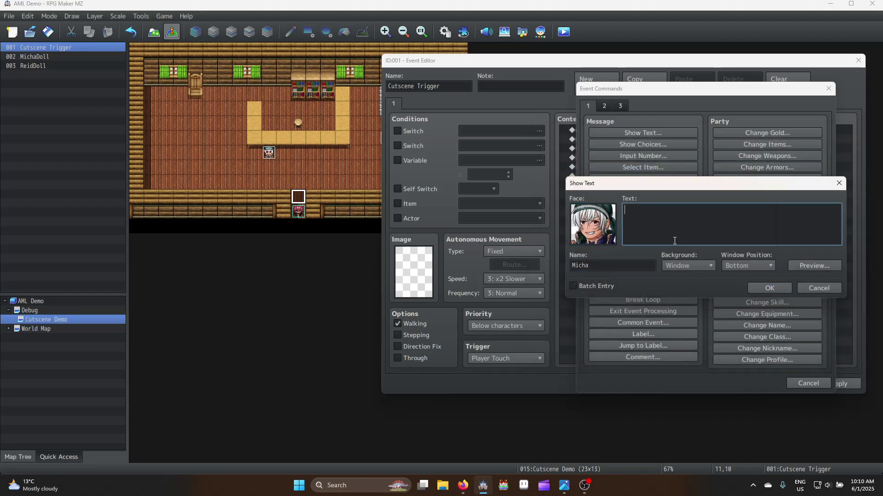
pyautogui.write("Awesome, that means we don't have to pay!")
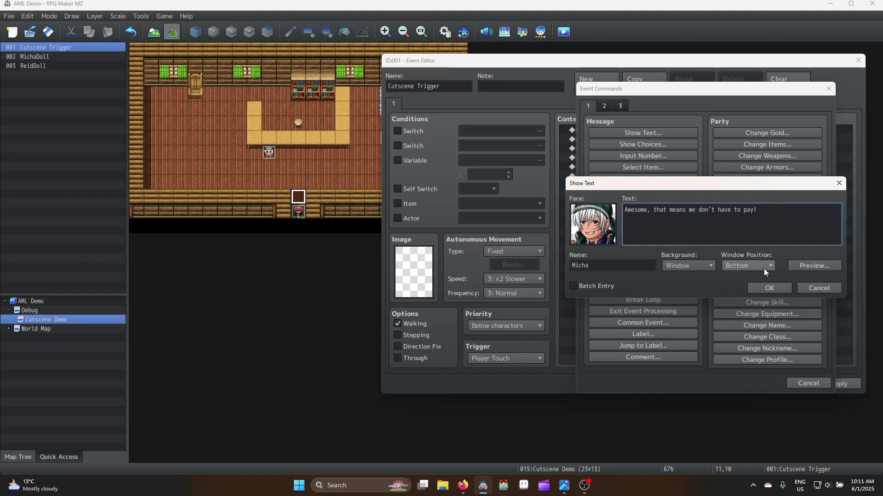
pyautogui.click(766, 286)
pyautogui.click(848, 385)
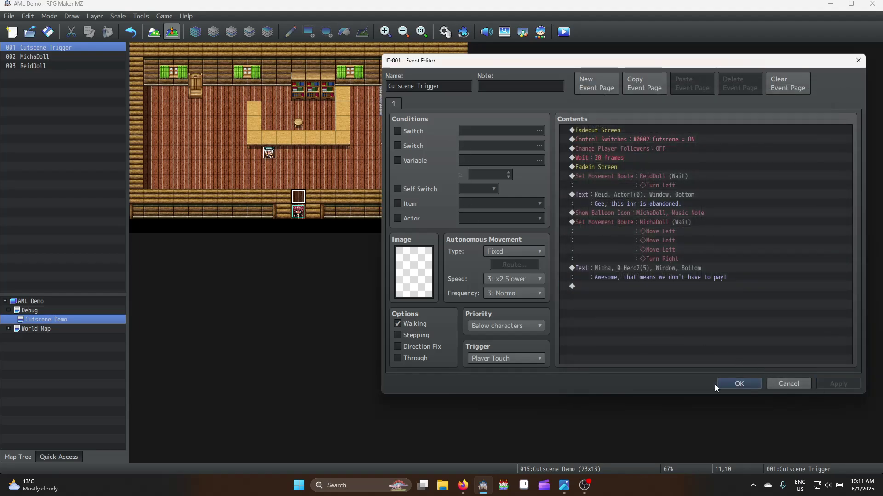
pyautogui.click(726, 382)
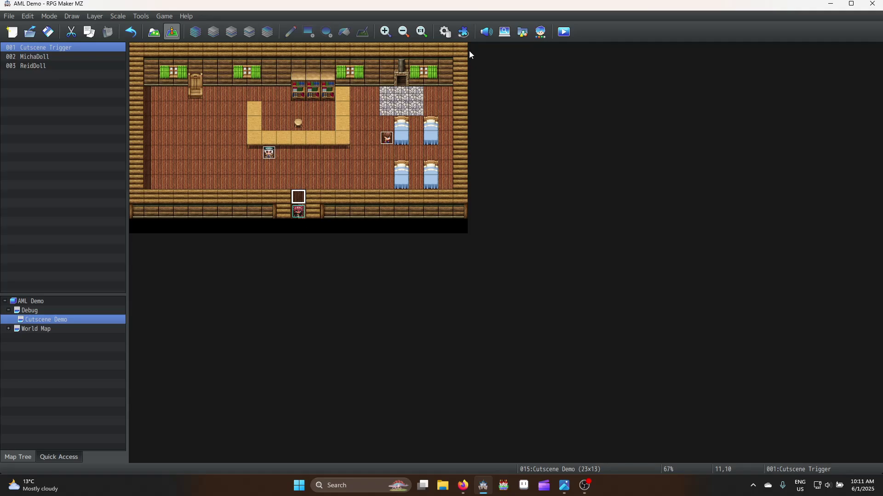
# Add a movement route at the end of Cutscene Trigger that moves the Player up twice and turns it down, waiting for completion.
pyautogui.doubleClick(299, 200)
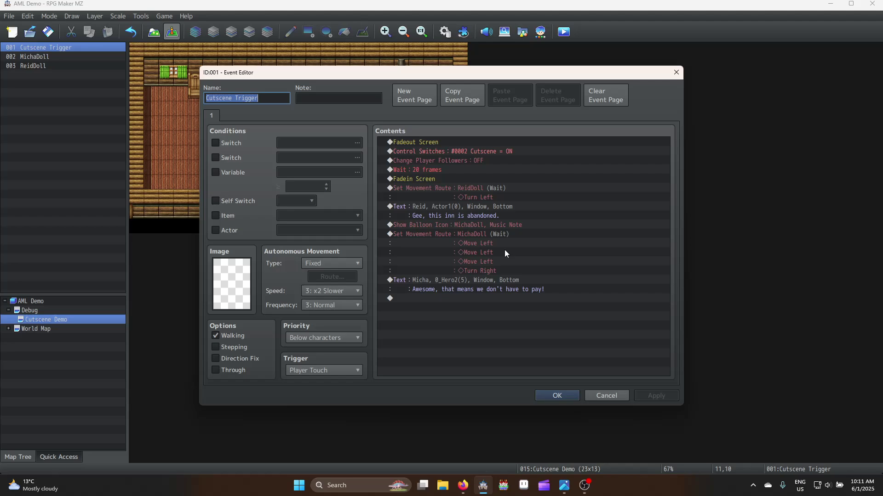
pyautogui.doubleClick(450, 299)
pyautogui.click(422, 117)
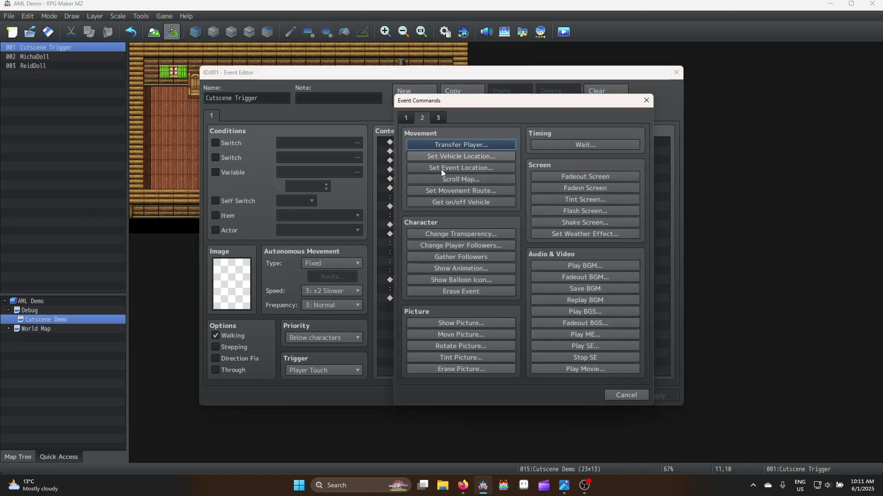
pyautogui.click(461, 190)
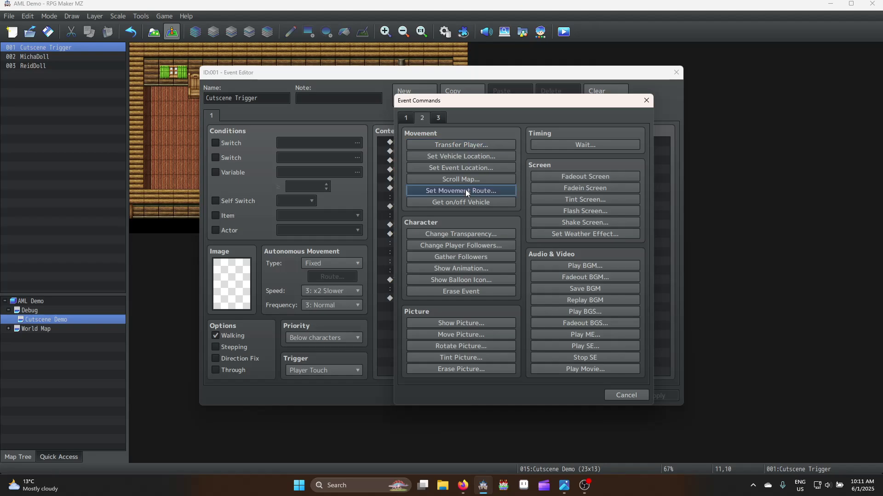
pyautogui.click(490, 204)
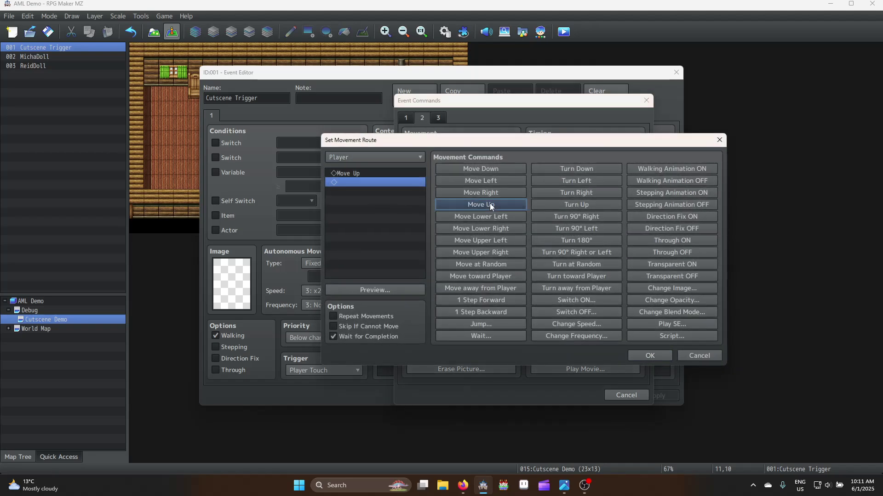
pyautogui.click(490, 203)
pyautogui.click(586, 171)
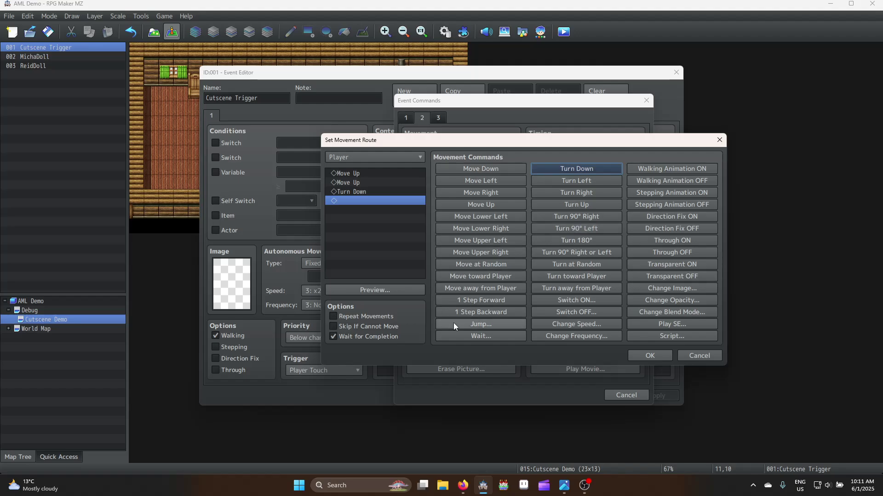
pyautogui.click(655, 354)
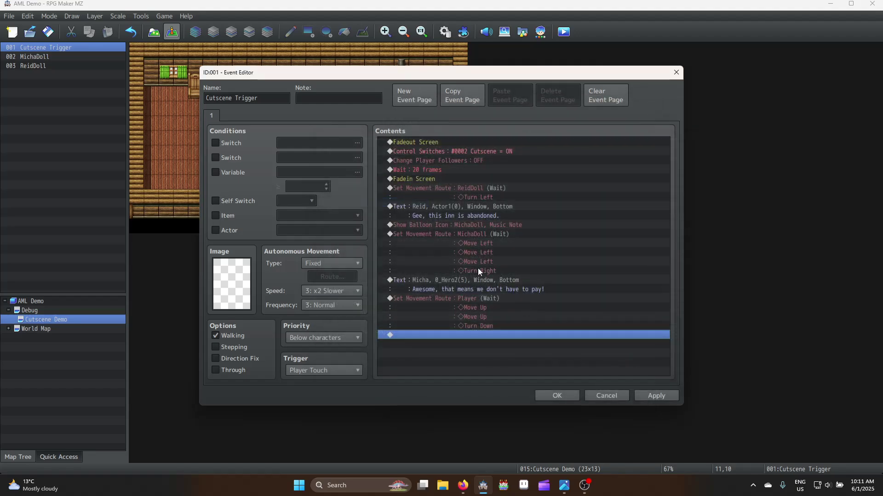
# Add a Frustration balloon icon on the Player after its movement route, waiting for completion.
pyautogui.doubleClick(466, 336)
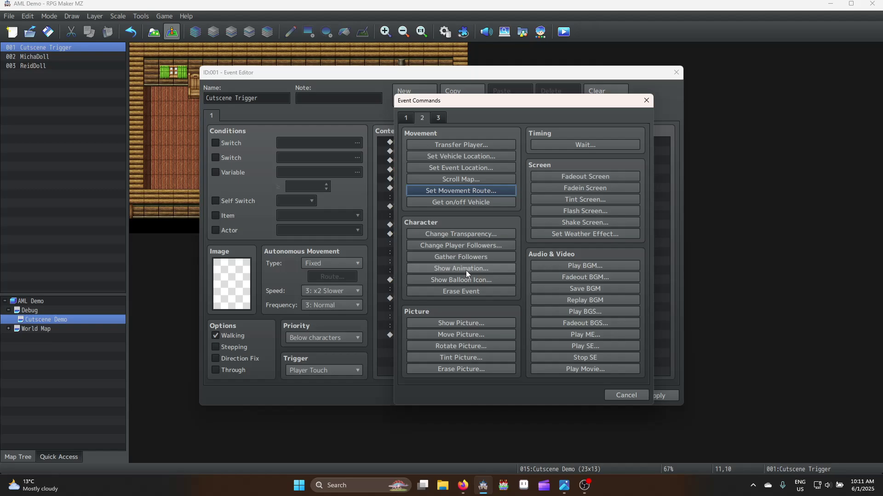
pyautogui.click(479, 280)
pyautogui.click(519, 235)
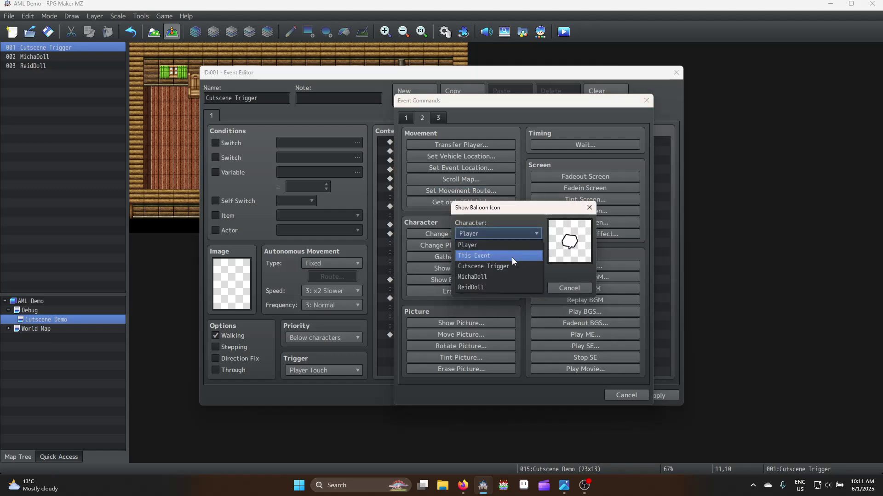
pyautogui.click(509, 234)
pyautogui.click(502, 258)
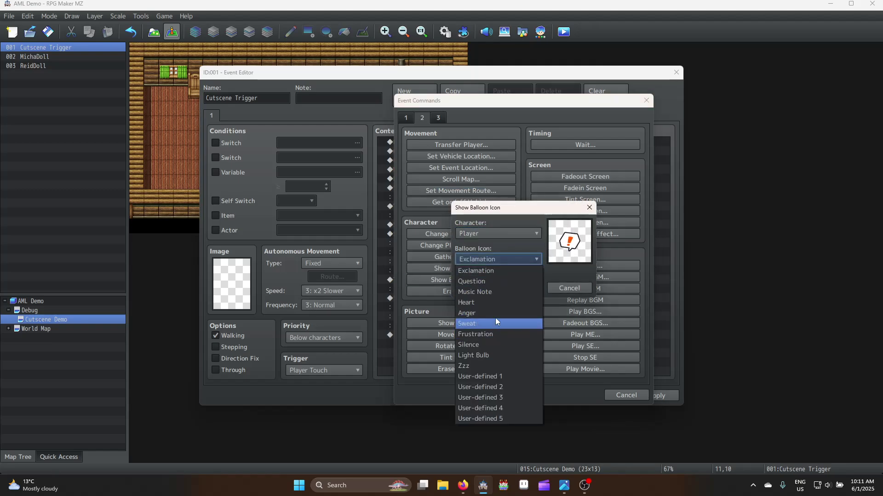
pyautogui.click(496, 333)
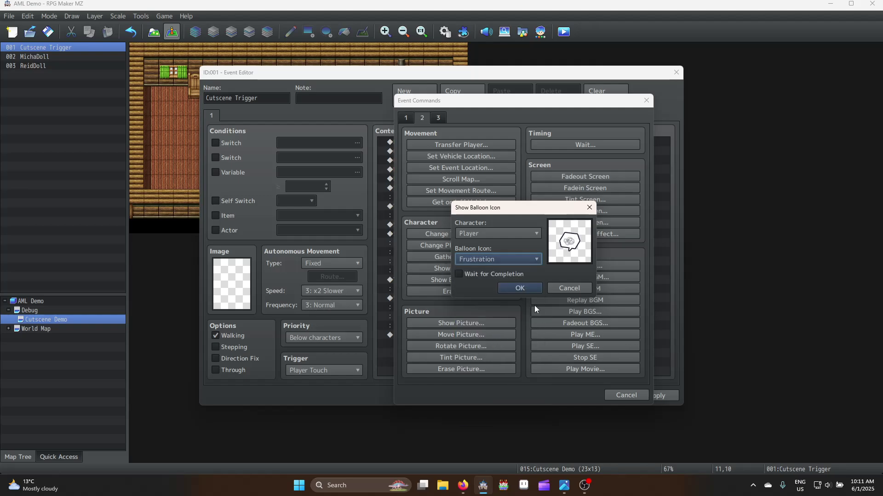
pyautogui.click(518, 286)
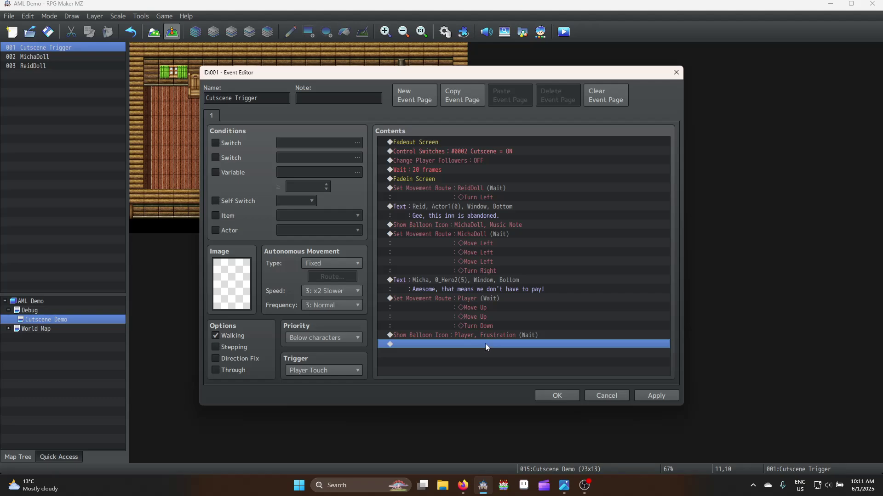
# Start a Show Text command after the Frustration balloon, using the sixth face from 0_Hero1.
pyautogui.doubleClick(485, 343)
pyautogui.click(406, 118)
pyautogui.click(421, 144)
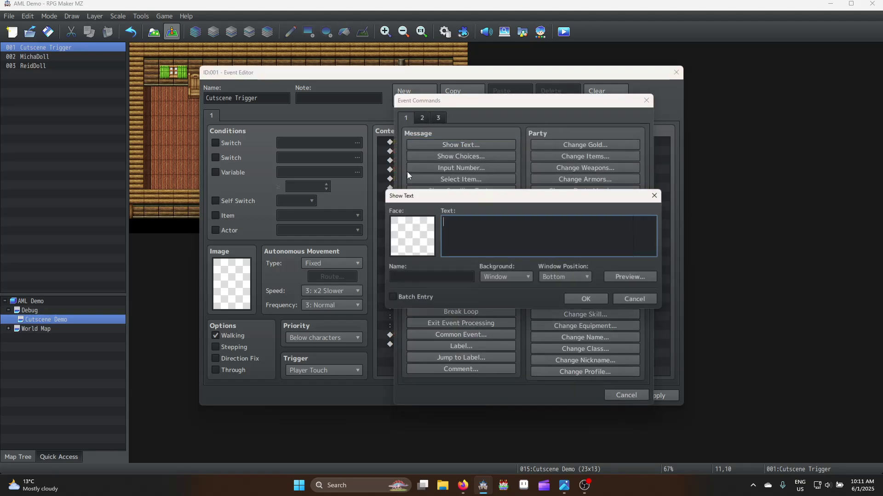
pyautogui.doubleClick(412, 236)
pyautogui.click(388, 170)
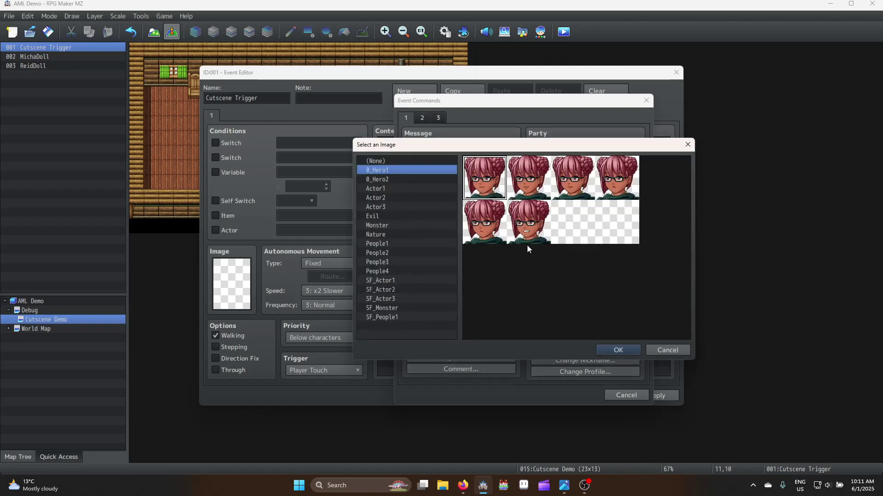
pyautogui.doubleClick(496, 184)
pyautogui.doubleClick(410, 238)
# Enter the message "Oh, brother, let's get moving." with Nora as the speaker name and add it to the event.
pyautogui.doubleClick(543, 222)
pyautogui.write('Oh, ')
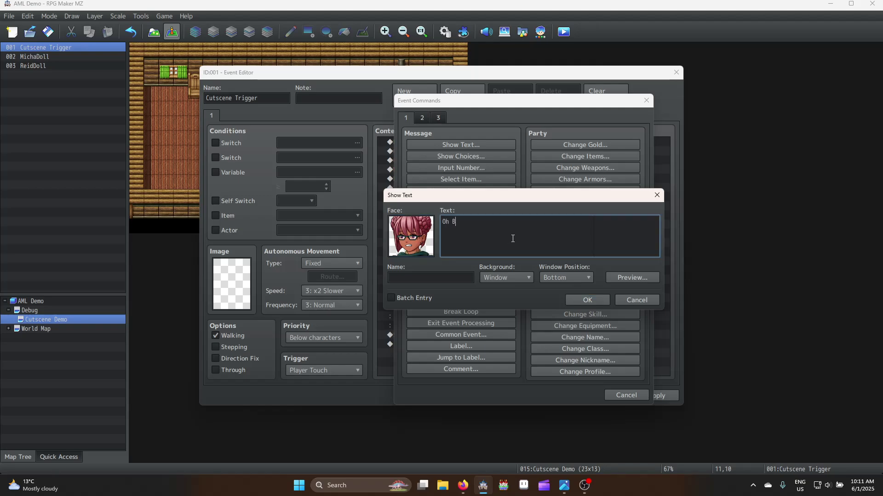
pyautogui.write("brother, let's get moving.")
pyautogui.click(468, 281)
pyautogui.write('Nora')
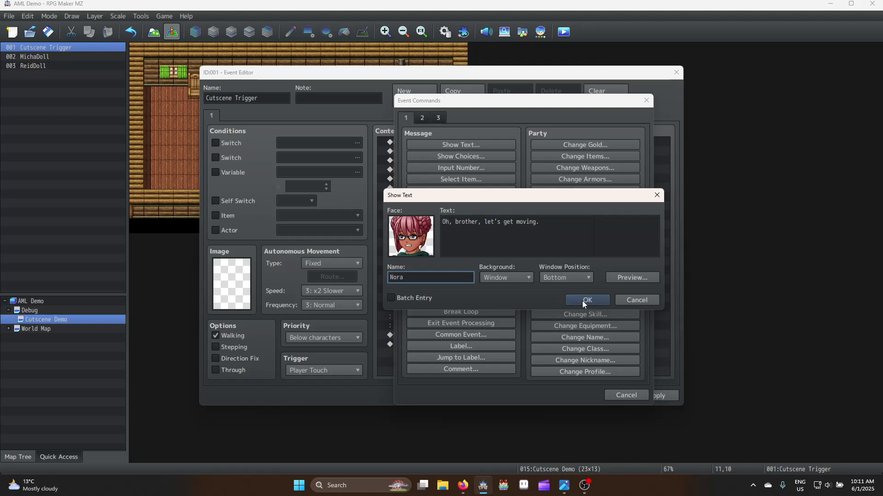
pyautogui.click(582, 301)
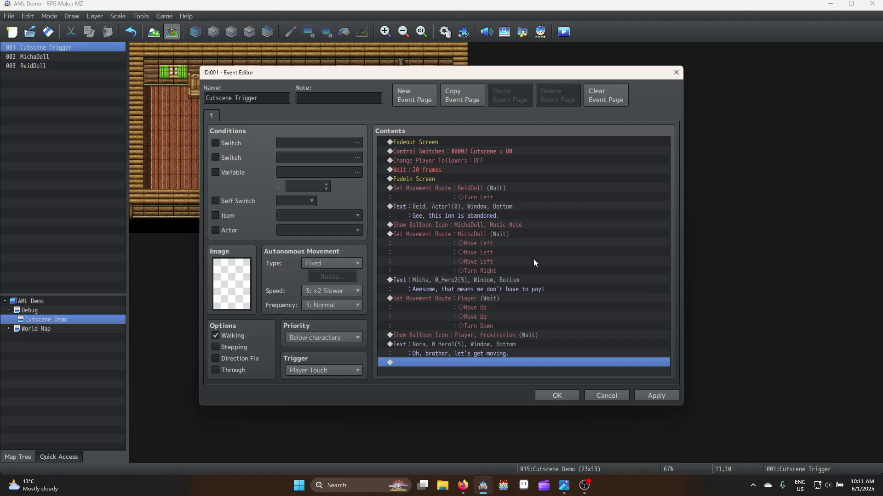
# Copy the opening Fadeout Screen and Cutscene switch commands to the end of the event, after Nora's message.
pyautogui.click(412, 145)
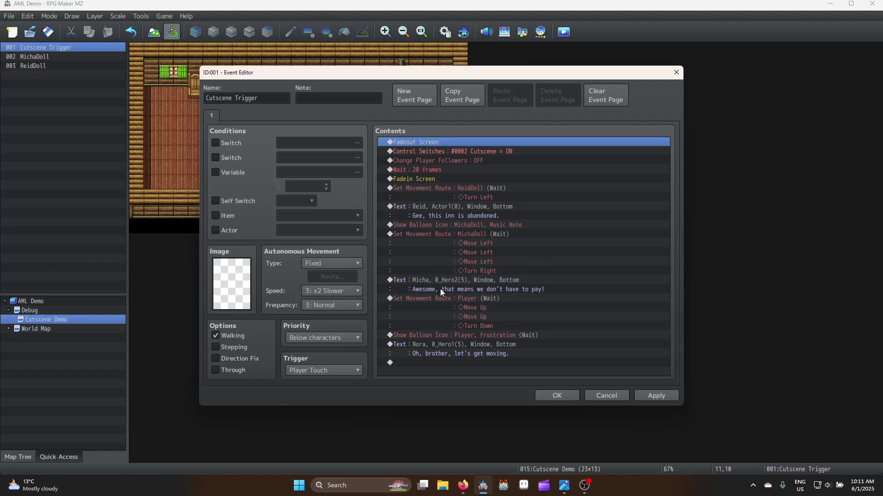
pyautogui.click(438, 363)
pyautogui.write('Fadeout Screen')
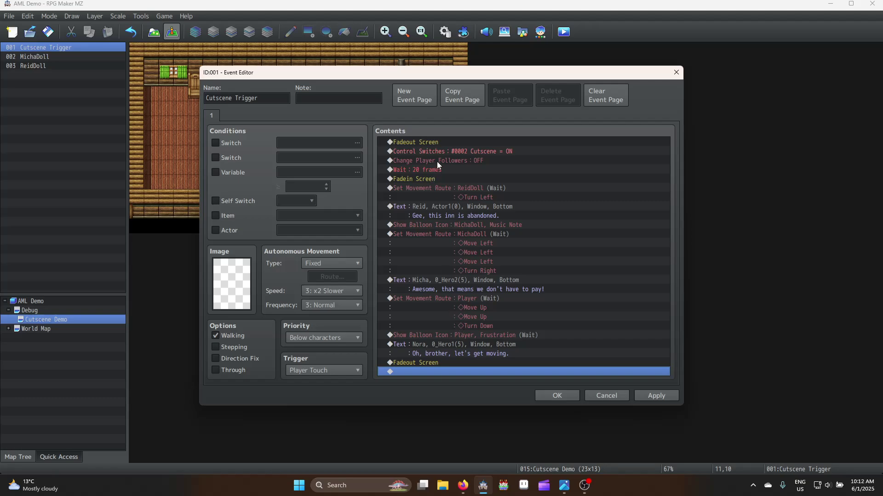
pyautogui.click(451, 153)
pyautogui.click(431, 372)
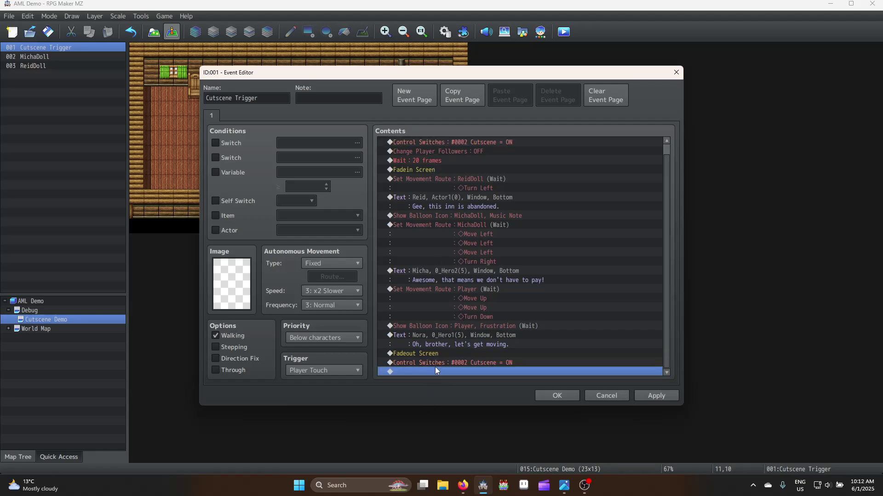
pyautogui.doubleClick(434, 367)
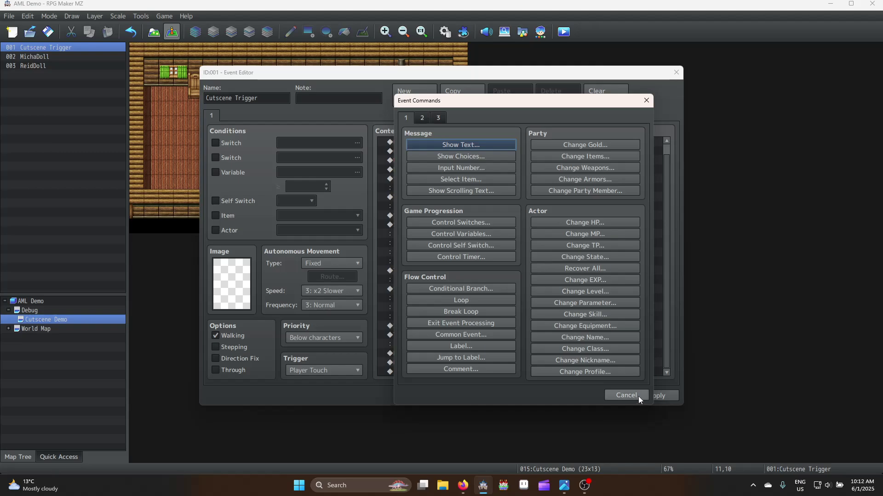
# Set the copied Cutscene switch command at the end of the event to OFF.
pyautogui.click(638, 396)
pyautogui.doubleClick(600, 363)
pyautogui.click(547, 233)
pyautogui.press('Escape')
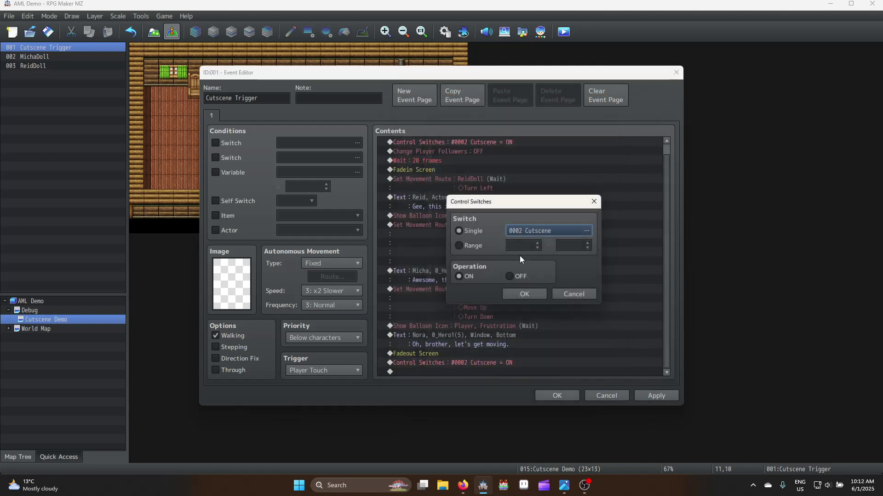
pyautogui.click(509, 276)
pyautogui.click(524, 294)
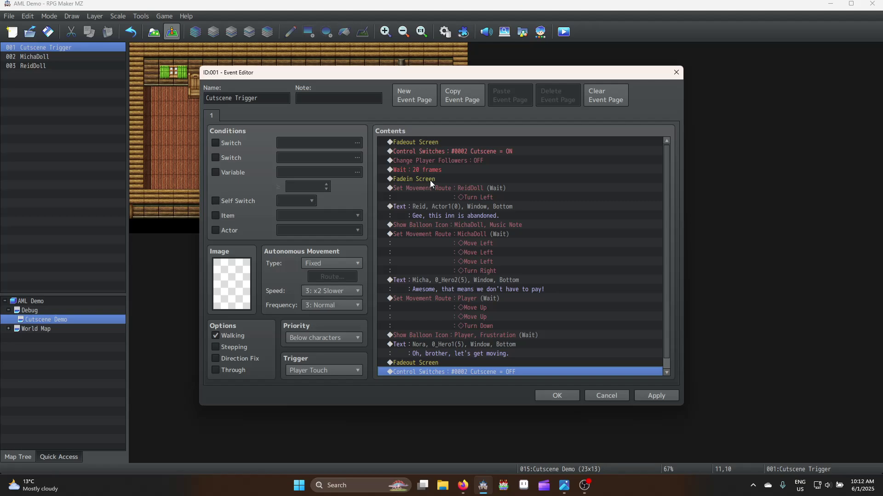
# Copy the opening Change Player Followers command to the end of the event, after the Cutscene switch OFF command.
pyautogui.scroll(-1, 429, 180)
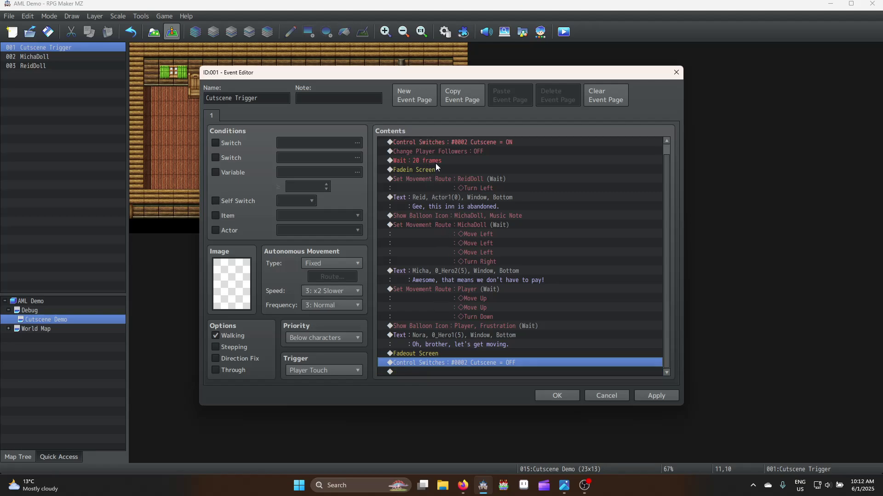
pyautogui.scroll(1, 449, 164)
pyautogui.click(451, 164)
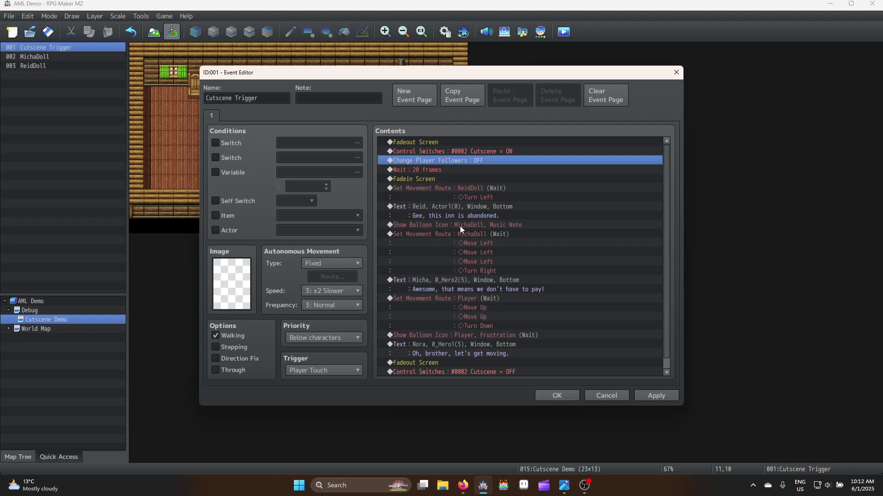
pyautogui.scroll(-1, 461, 258)
pyautogui.click(462, 372)
pyautogui.scroll(-1, 486, 372)
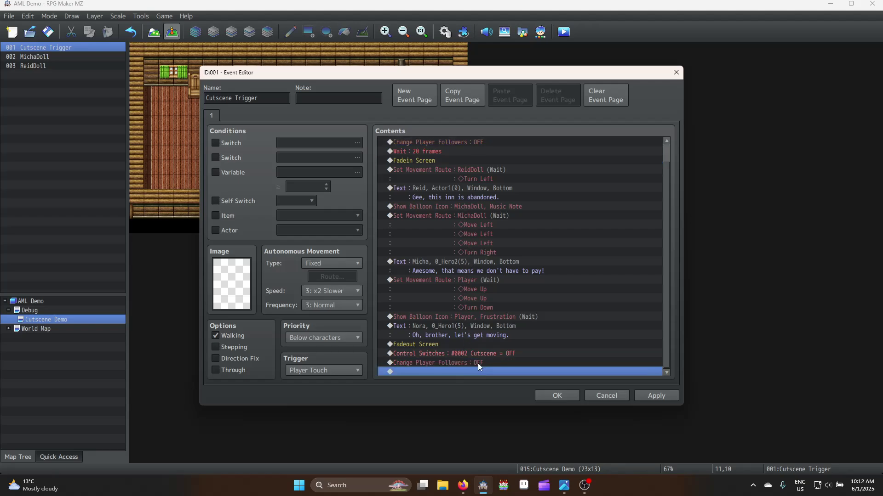
# Set the copied Change Player Followers command at the end of the event to ON.
pyautogui.doubleClick(478, 369)
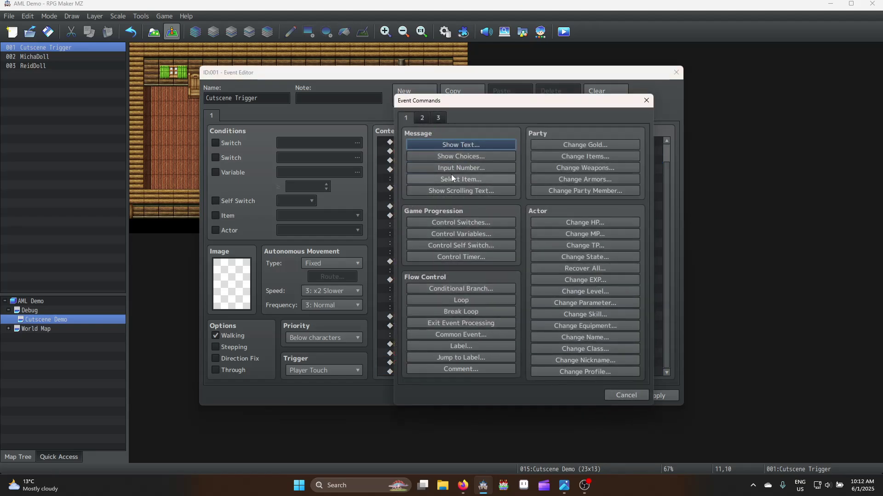
pyautogui.press('space')
pyautogui.press('Escape')
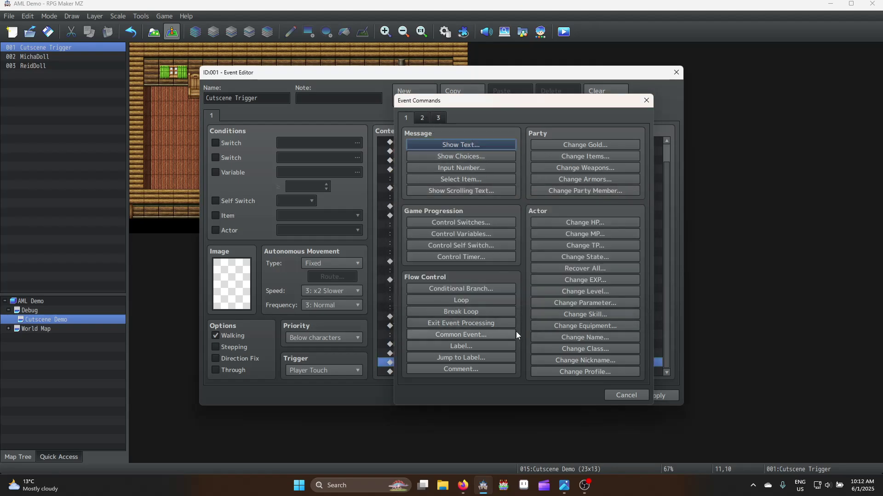
pyautogui.press('Escape')
pyautogui.press('space')
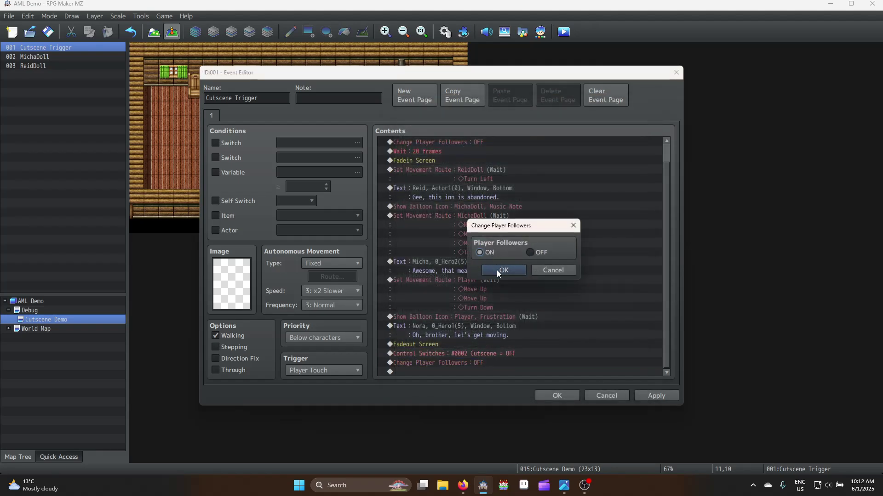
pyautogui.click(497, 269)
# Add a Gather Followers command at the end of the event, after the player followers are turned on.
pyautogui.press('Down')
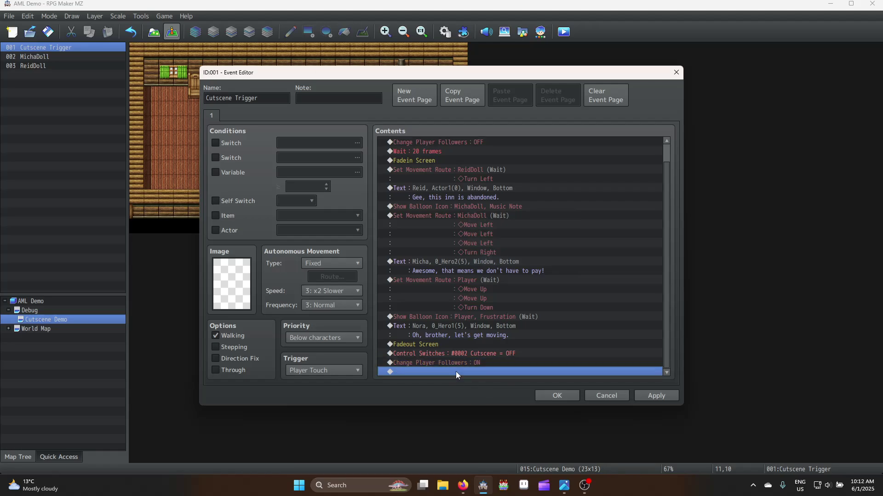
pyautogui.doubleClick(457, 372)
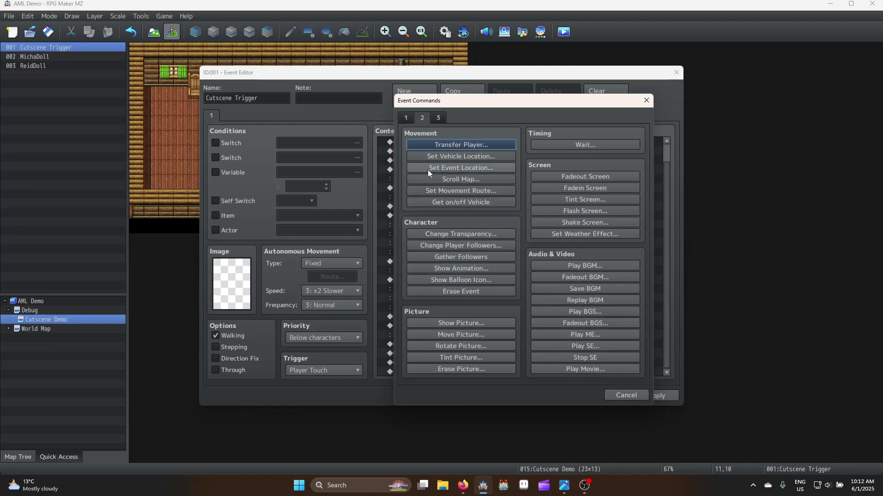
pyautogui.click(487, 257)
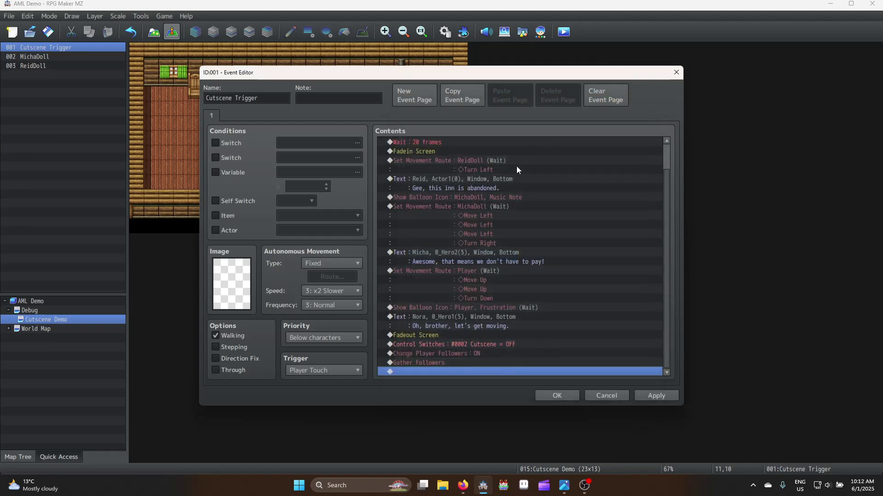
# Copy the opening Wait of 20 frames and the Fadein Screen command to the end of the event, after Gather Followers.
pyautogui.click(447, 143)
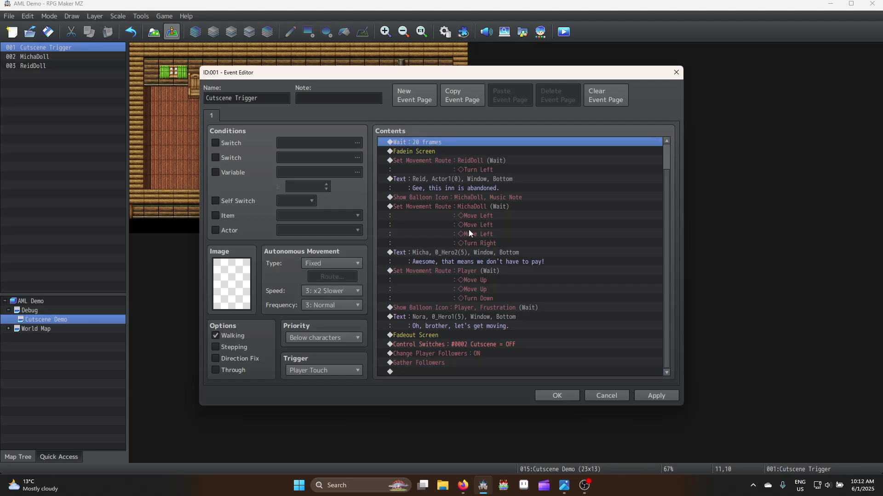
pyautogui.click(432, 371)
pyautogui.scroll(2, 469, 366)
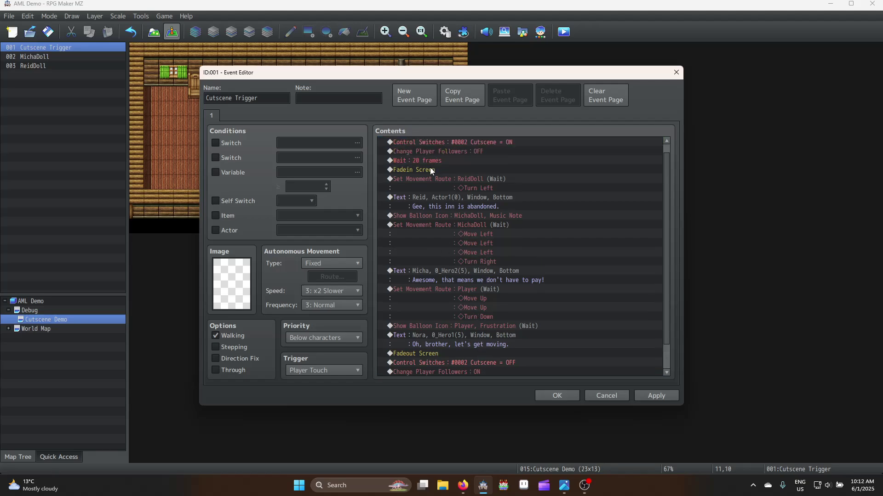
pyautogui.click(430, 170)
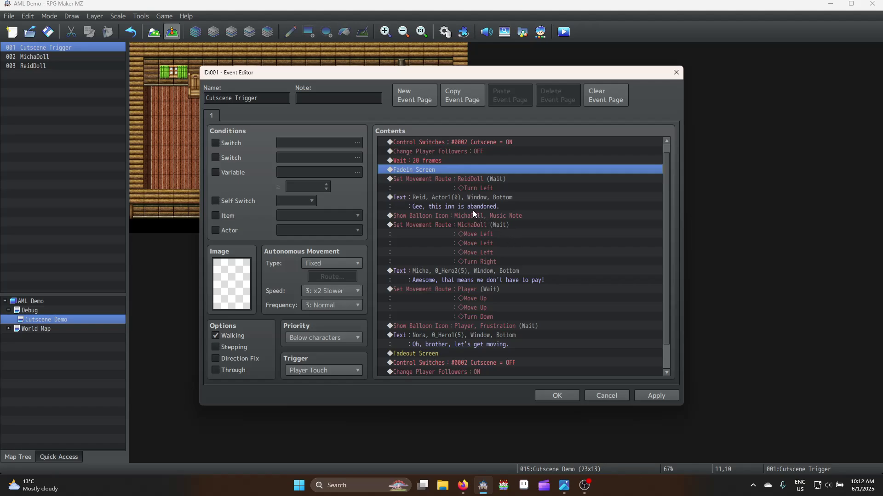
pyautogui.scroll(-3, 470, 210)
pyautogui.click(435, 370)
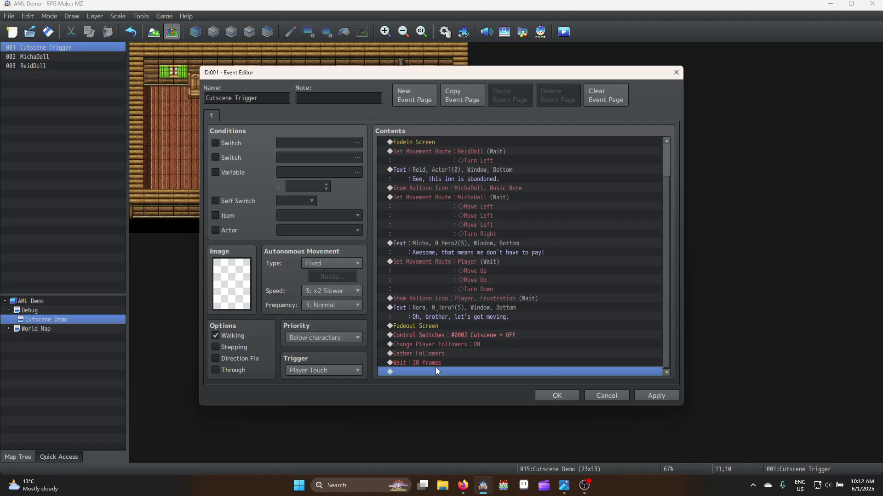
pyautogui.hotkey('ctrl', 'v')
# Insert a Control Self Switch command turning A ON between the closing 20-frame Wait and Fadein Screen.
pyautogui.doubleClick(428, 371)
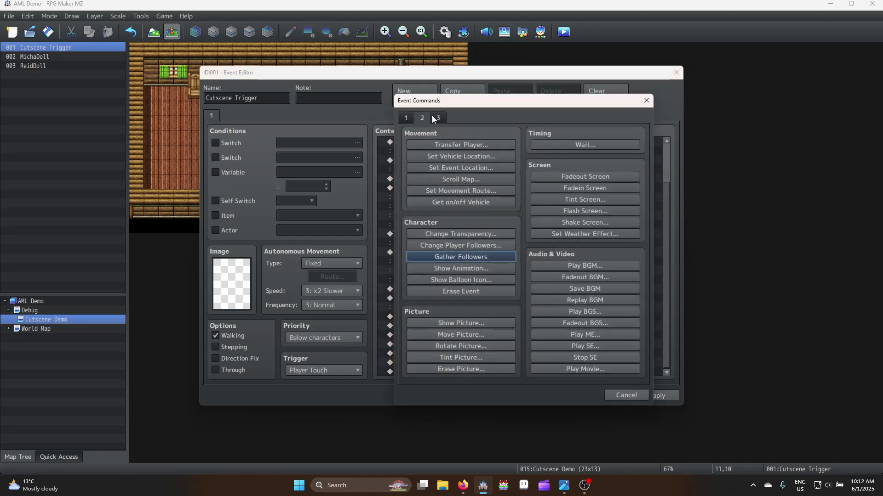
pyautogui.click(406, 117)
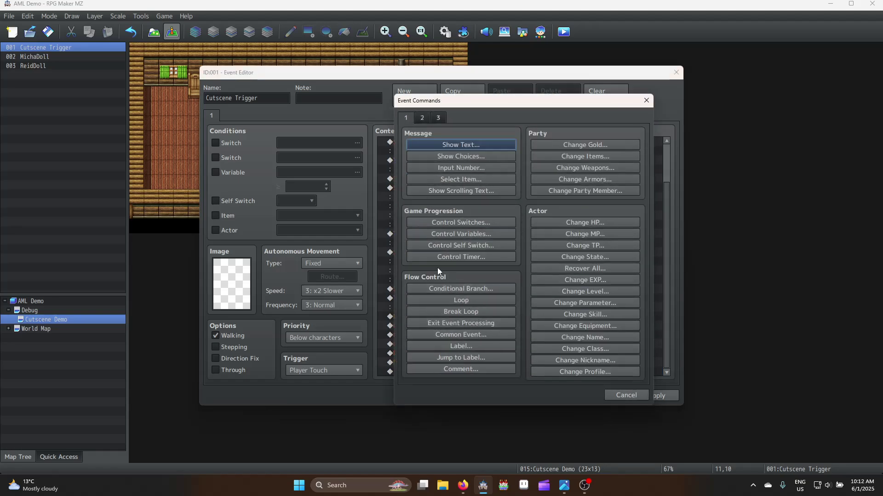
pyautogui.click(470, 246)
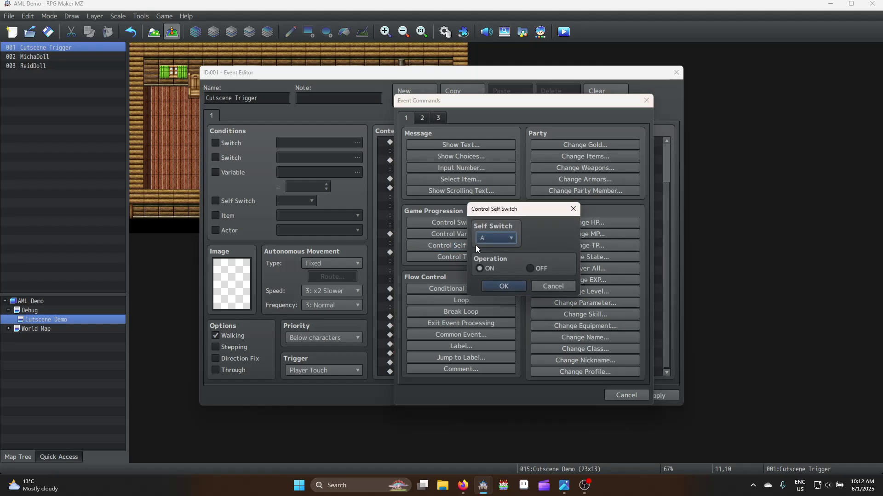
pyautogui.click(514, 291)
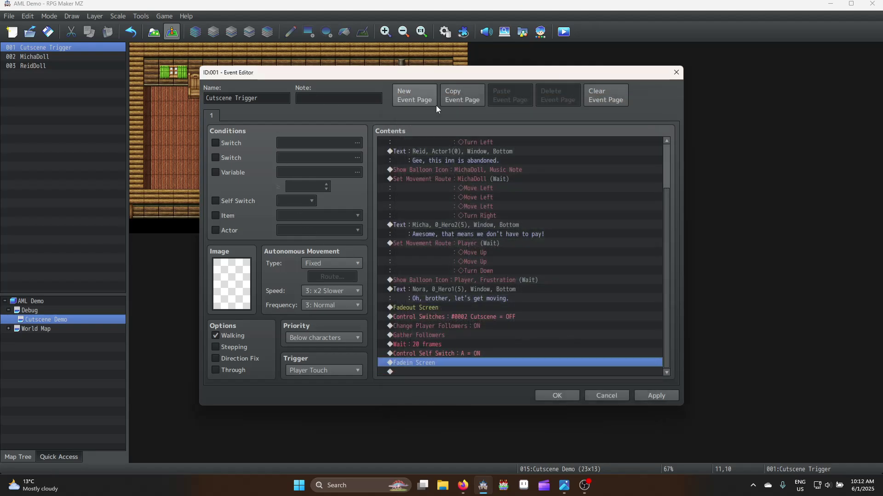
# Add a blank second event page conditioned on Self Switch A, return to page 1 and apply the changes.
pyautogui.click(418, 95)
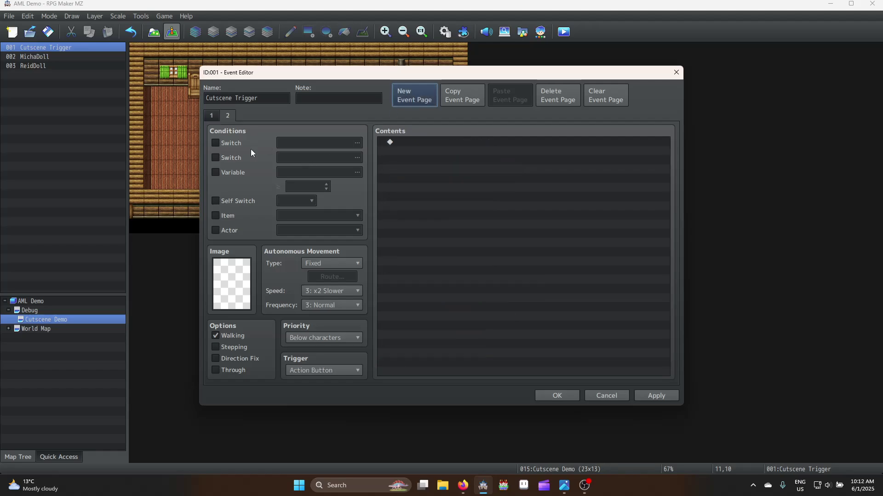
pyautogui.click(239, 199)
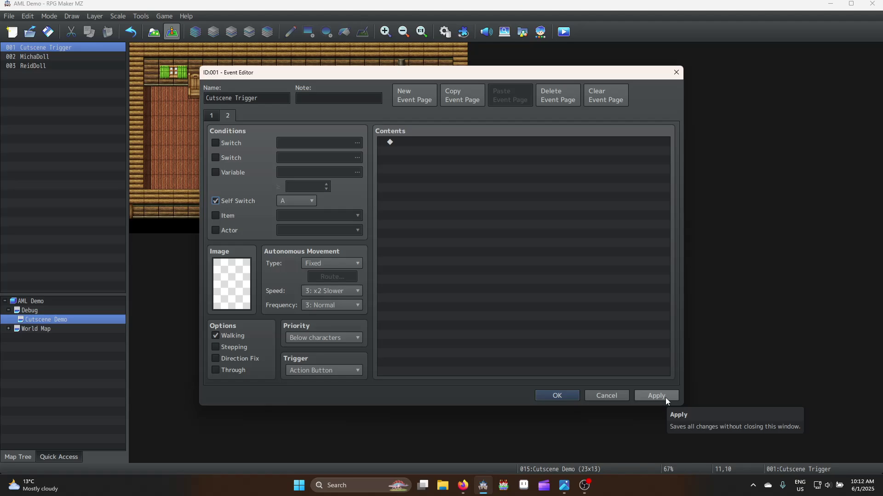
pyautogui.click(212, 115)
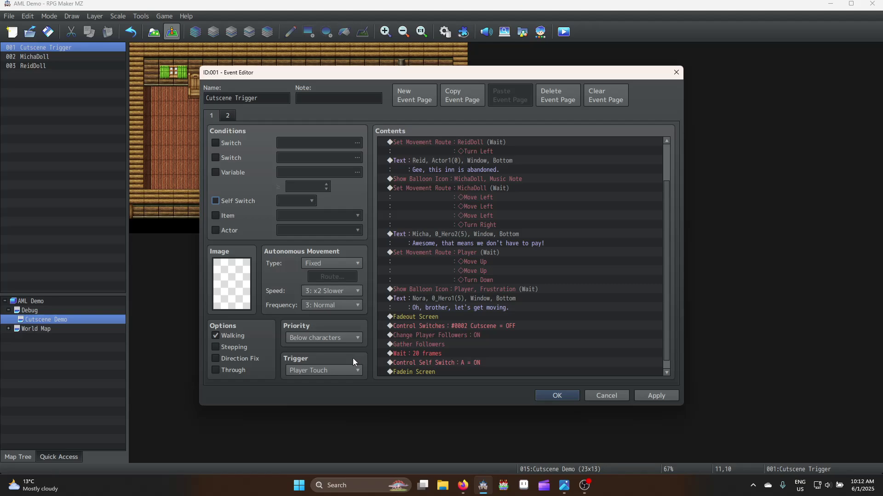
pyautogui.click(667, 398)
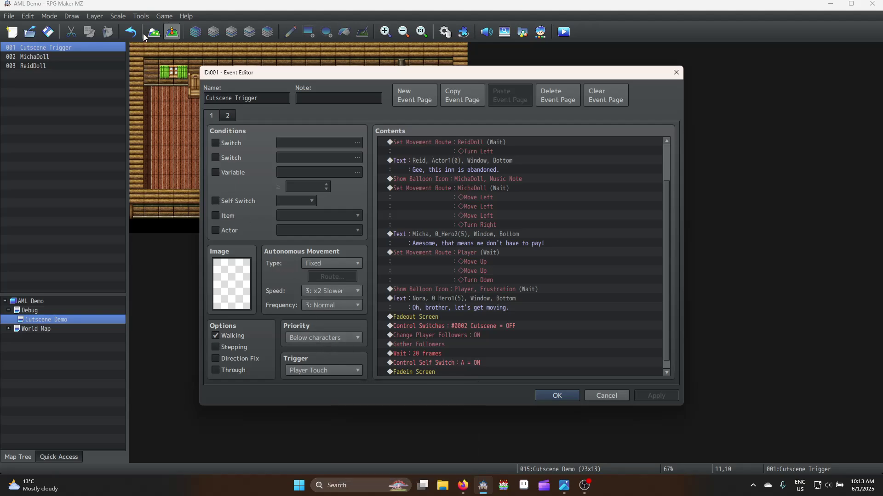
# Change the trigger of event page 1 to Autorun, then apply the change and close the event.
pyautogui.moveTo(326, 373)
pyautogui.click(229, 116)
pyautogui.click(212, 115)
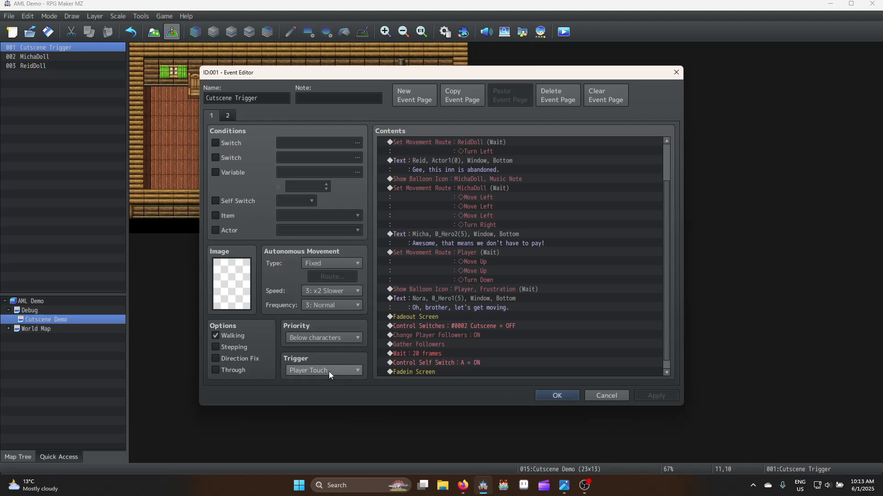
pyautogui.moveTo(329, 371)
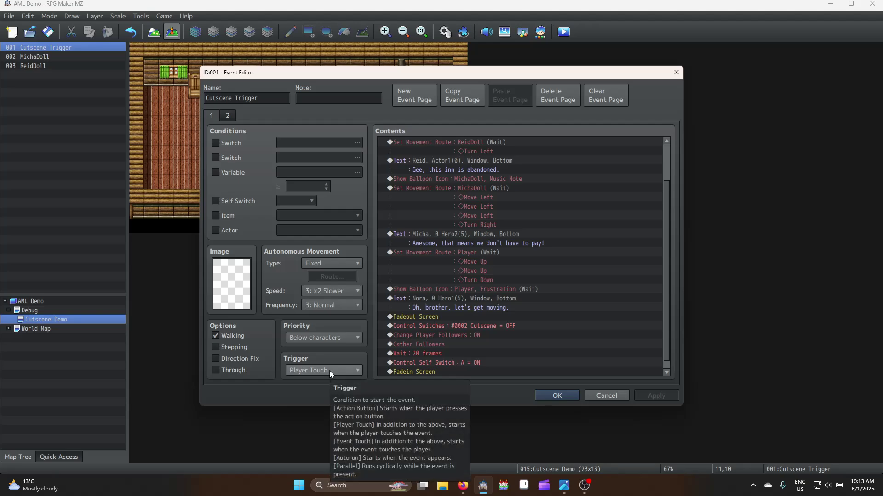
pyautogui.click(332, 371)
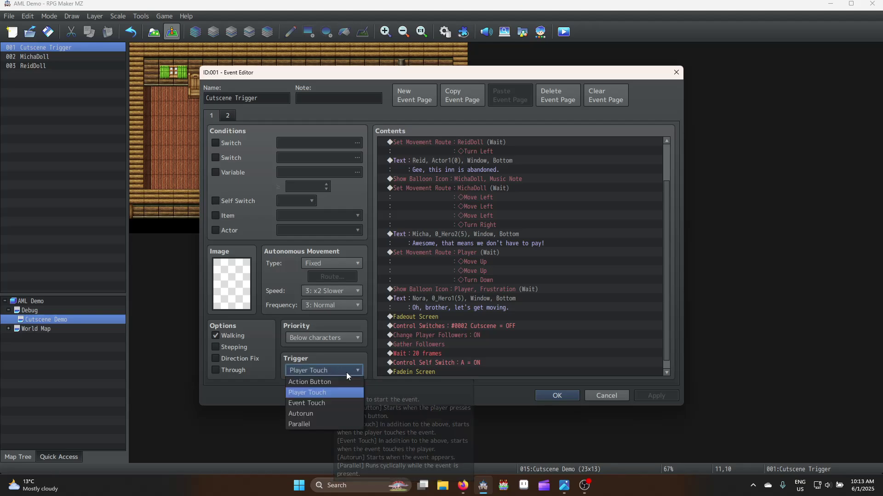
pyautogui.click(324, 416)
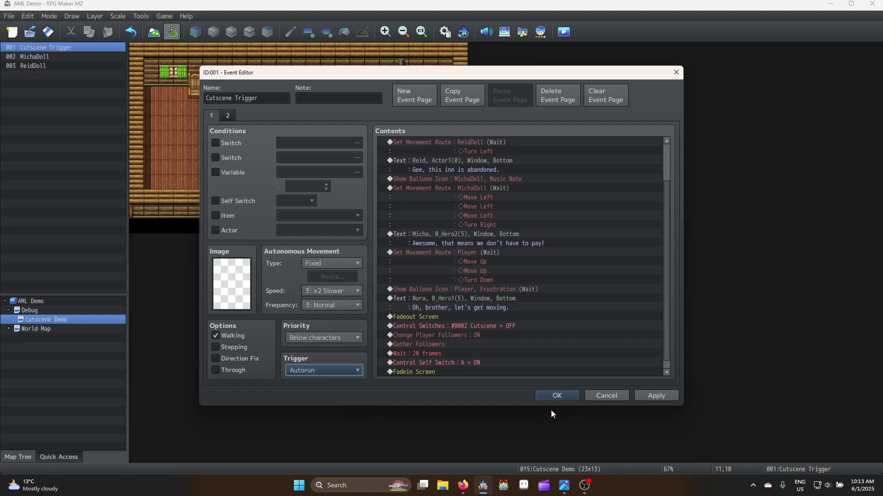
pyautogui.click(656, 396)
pyautogui.click(555, 396)
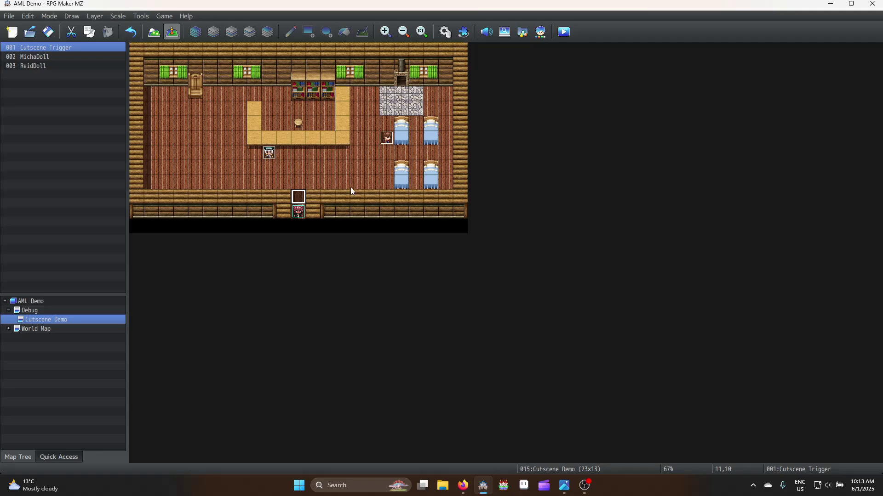
# Move the Cutscene Trigger event to map tile 0,0 and the Player's starting position to tile 11,10 in the doorway.
pyautogui.click(300, 211)
pyautogui.moveTo(300, 180); pyautogui.dragTo(299, 182)
pyautogui.click(299, 196)
pyautogui.click(135, 52)
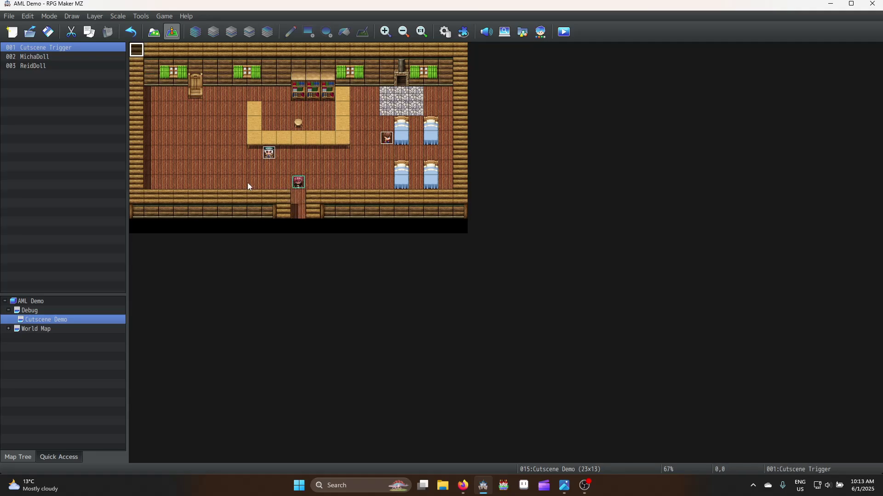
pyautogui.click(299, 182)
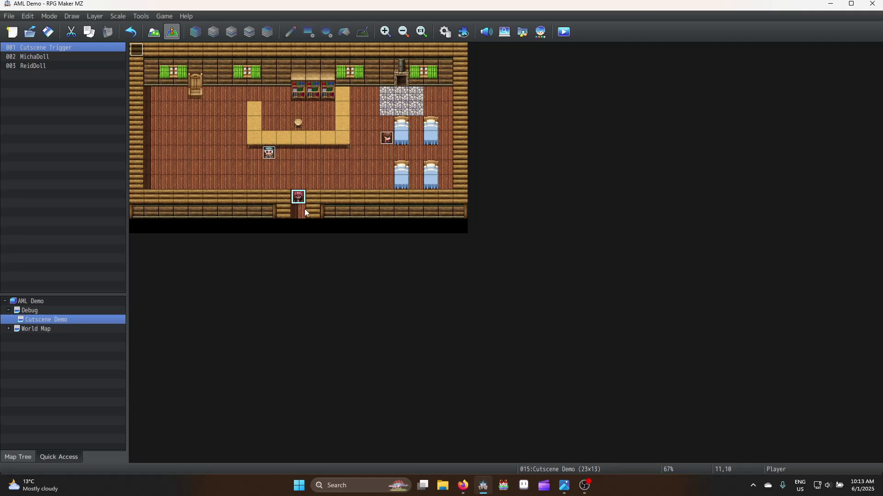
# Save the game changes and playtest the cutscene, advancing through the dialogue of Reid, Micha and Nora to its end.
pyautogui.click(566, 32)
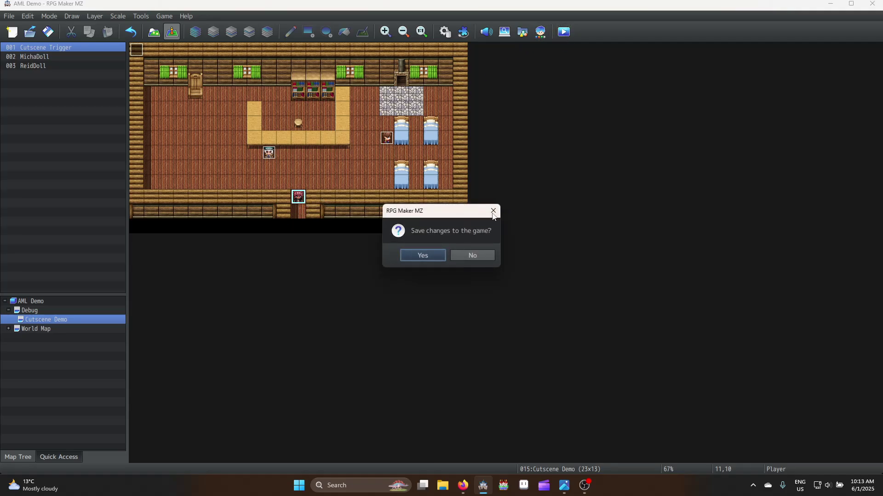
pyautogui.click(431, 256)
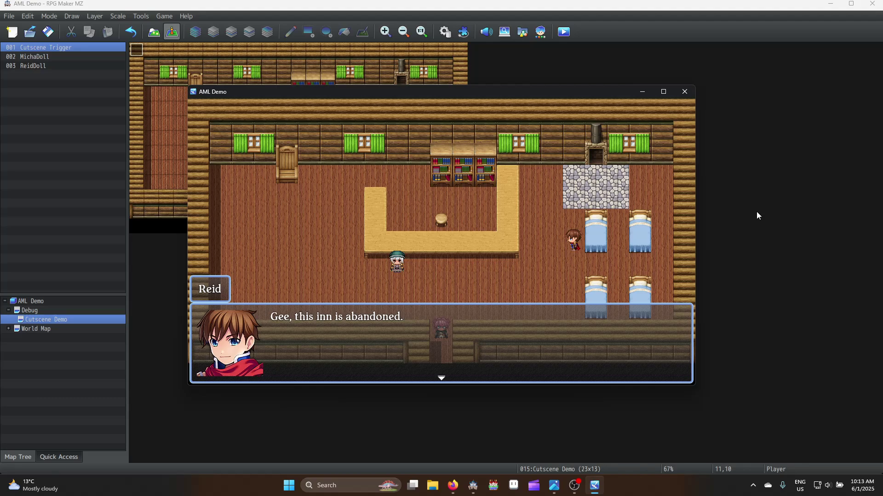
pyautogui.press('Return')
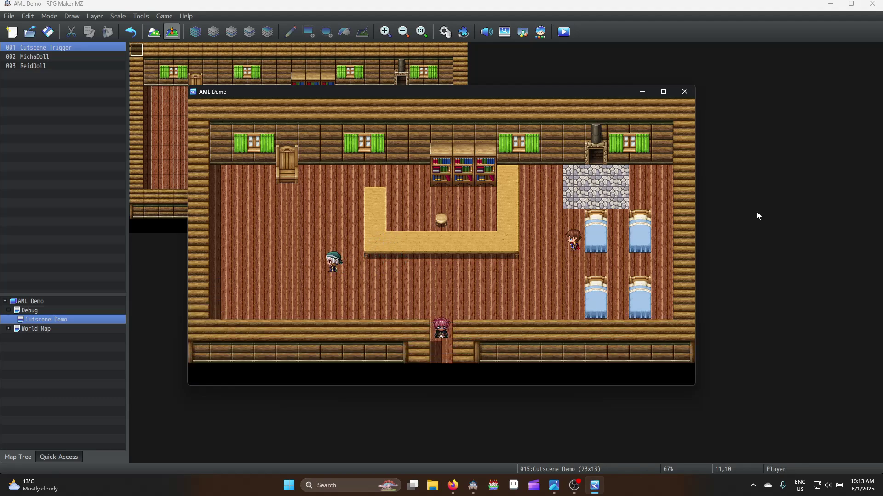
pyautogui.press('Return')
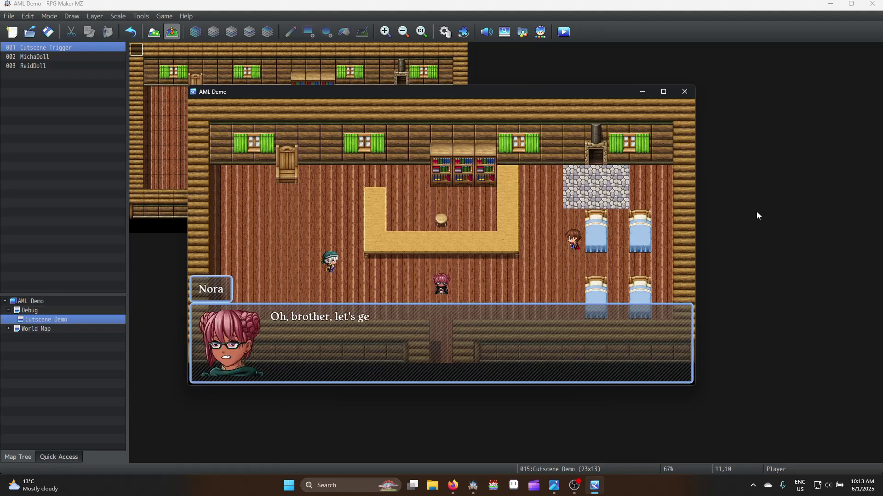
pyautogui.press('Return')
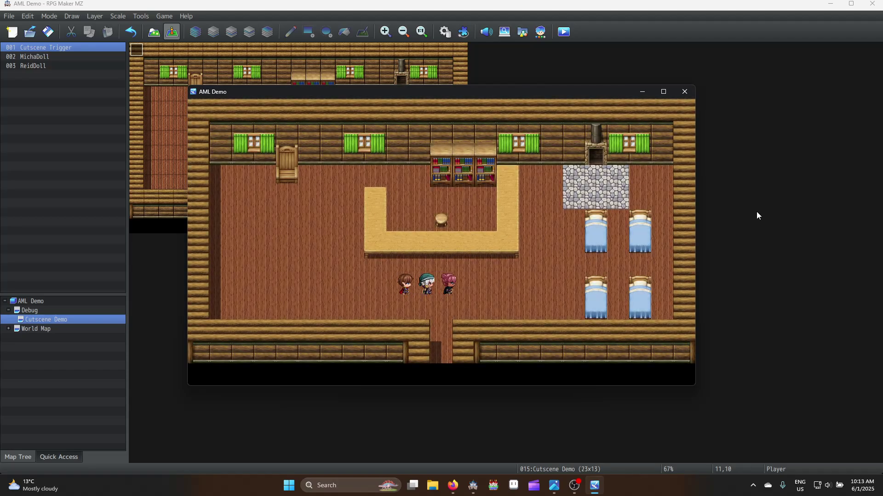
# Close the playtest, move the Player's starting position one tile down in the doorway, and move the Cutscene Trigger event to tile 11,10.
pyautogui.click(677, 94)
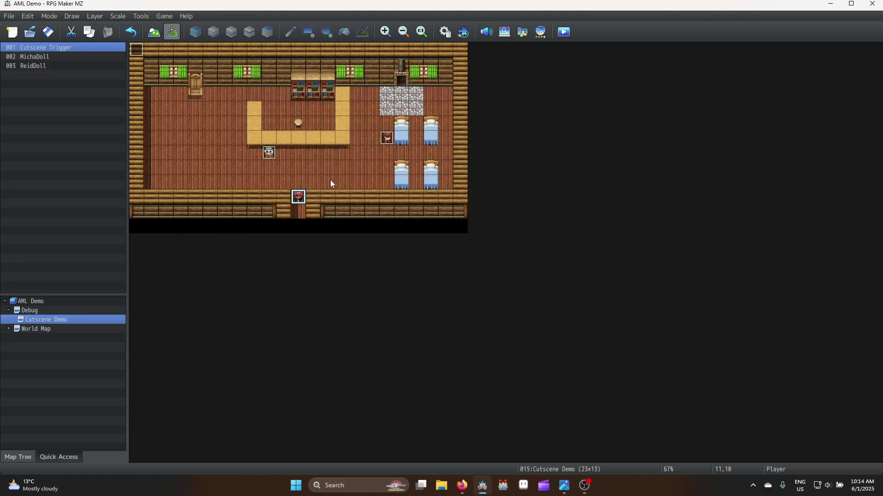
pyautogui.moveTo(302, 202); pyautogui.dragTo(301, 217)
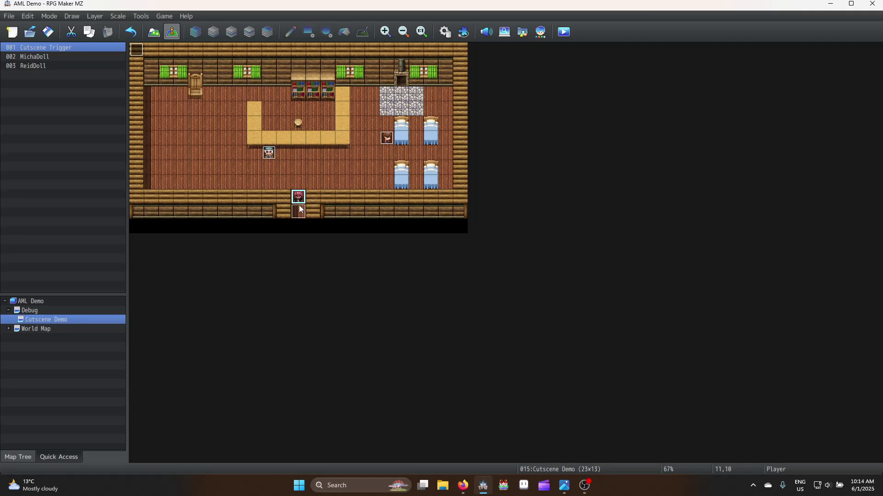
pyautogui.click(138, 54)
# Change the trigger of the Cutscene Trigger event's page 1 to Player Touch and close the event.
pyautogui.doubleClick(298, 195)
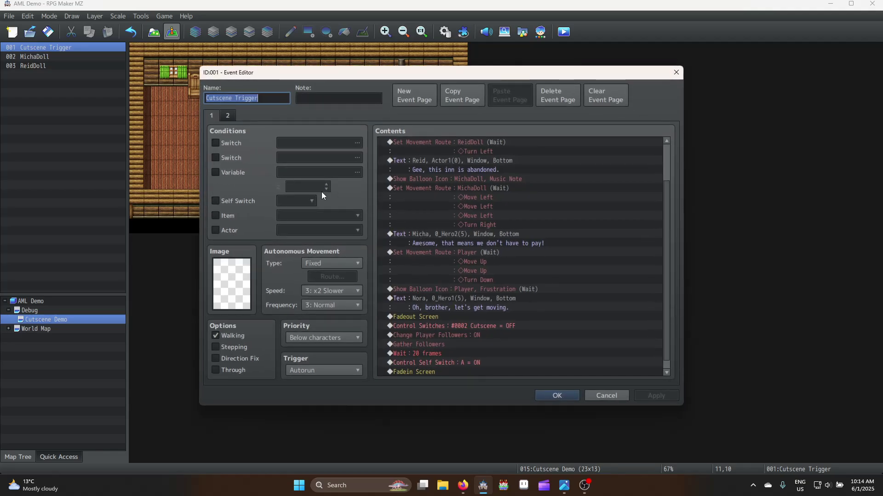
pyautogui.click(324, 371)
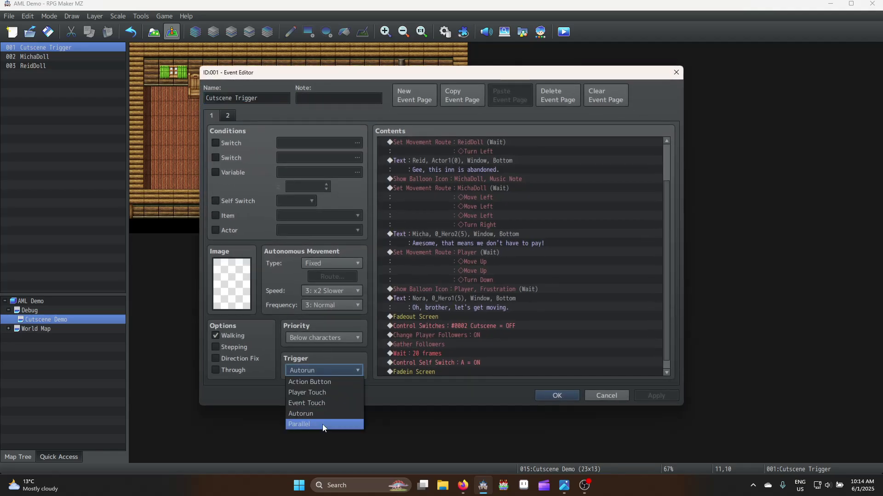
pyautogui.click(322, 393)
pyautogui.click(554, 396)
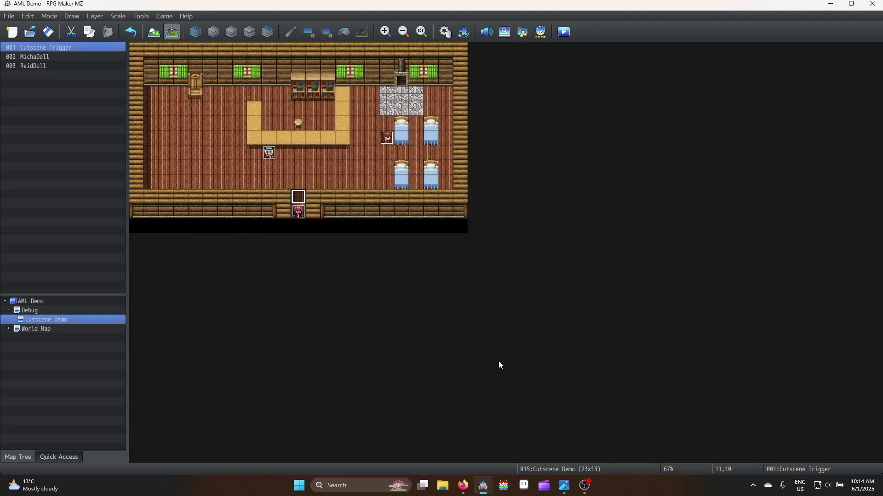
# Save the game changes, playtest the touch-triggered cutscene through the dialogue of Reid, Micha and Nora, and close the playtest.
pyautogui.click(565, 37)
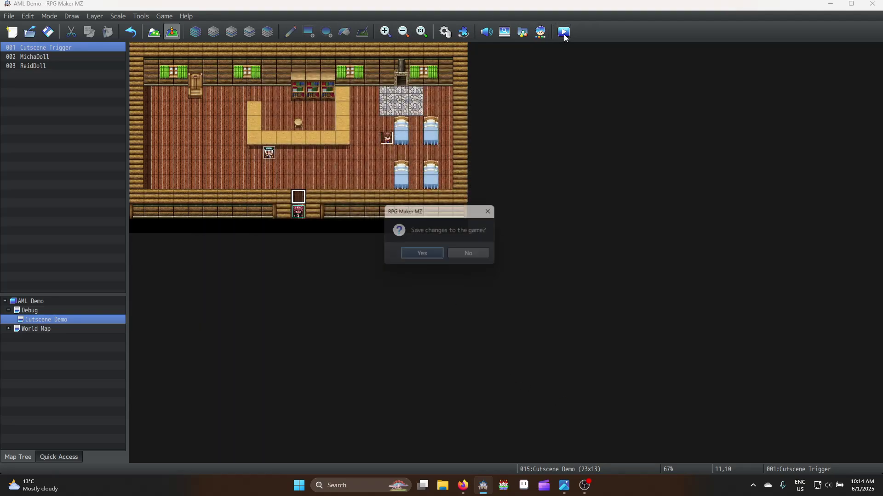
pyautogui.click(434, 252)
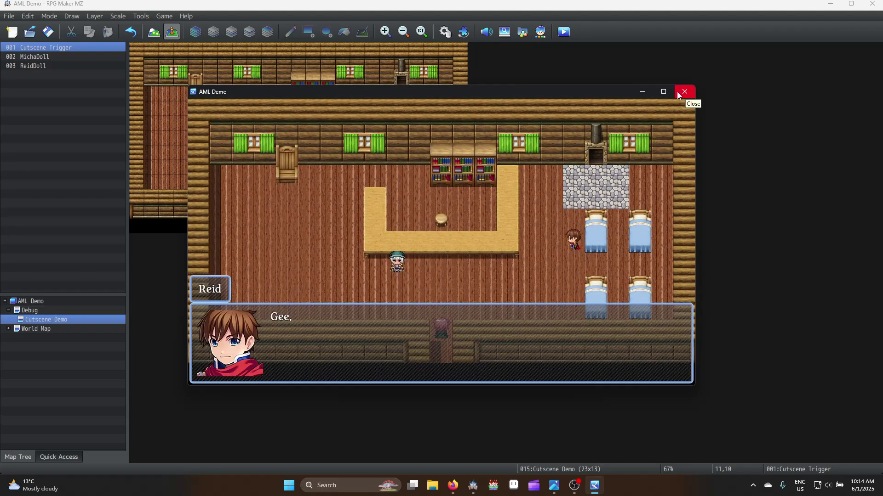
pyautogui.press('Return')
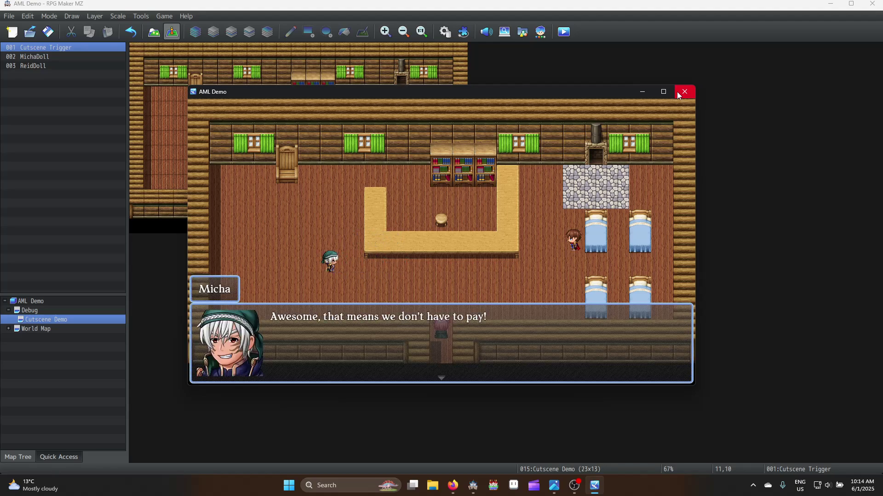
pyautogui.press('Return')
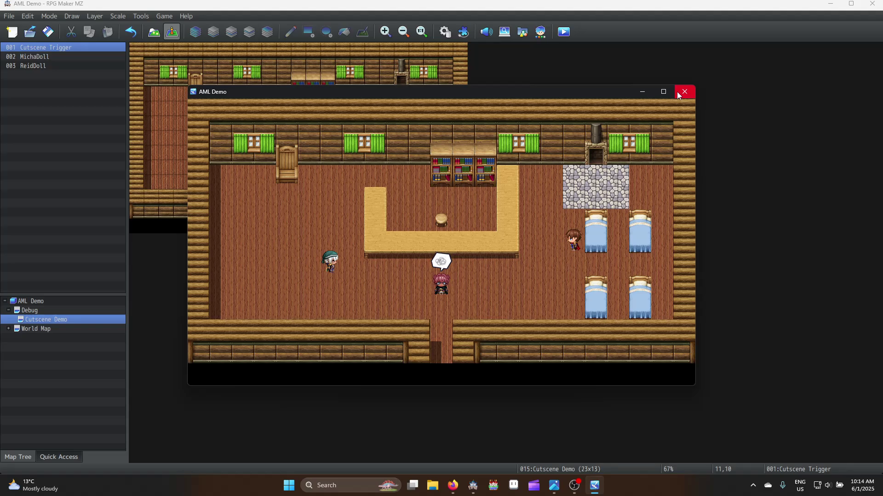
pyautogui.press('Return')
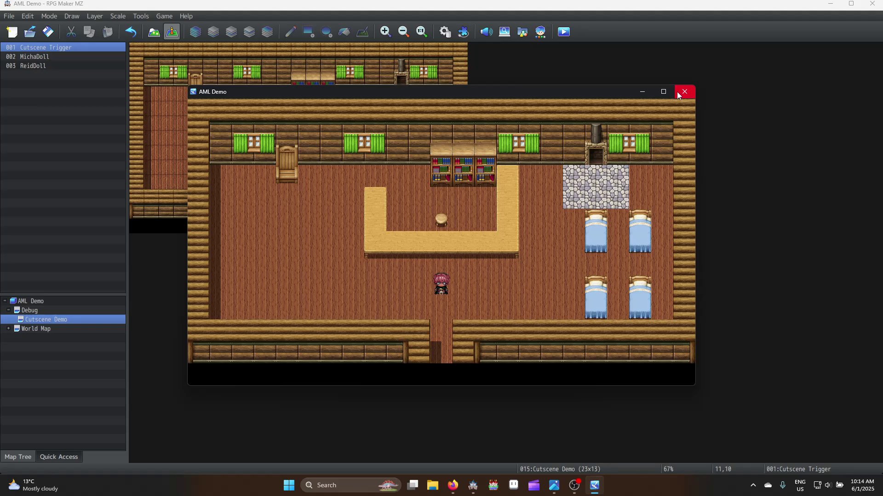
pyautogui.click(677, 92)
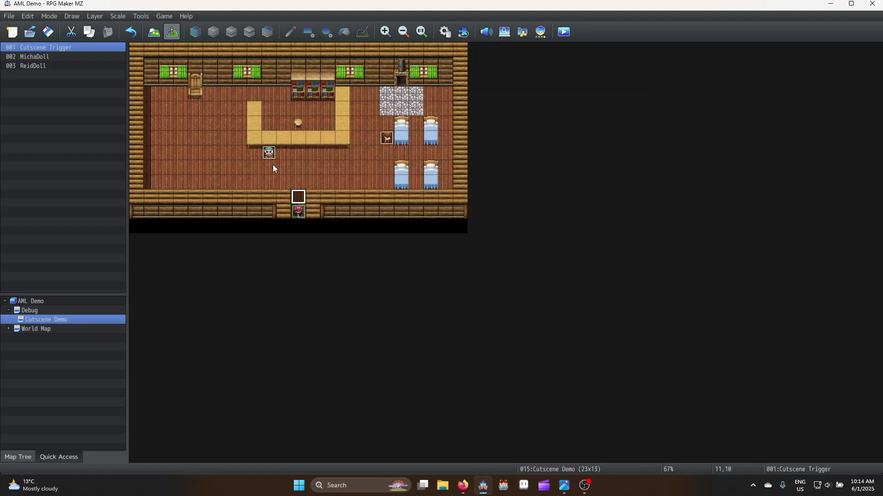
# In the Cutscene Trigger event, set the wait after player followers are turned off to 30 frames.
pyautogui.doubleClick(296, 197)
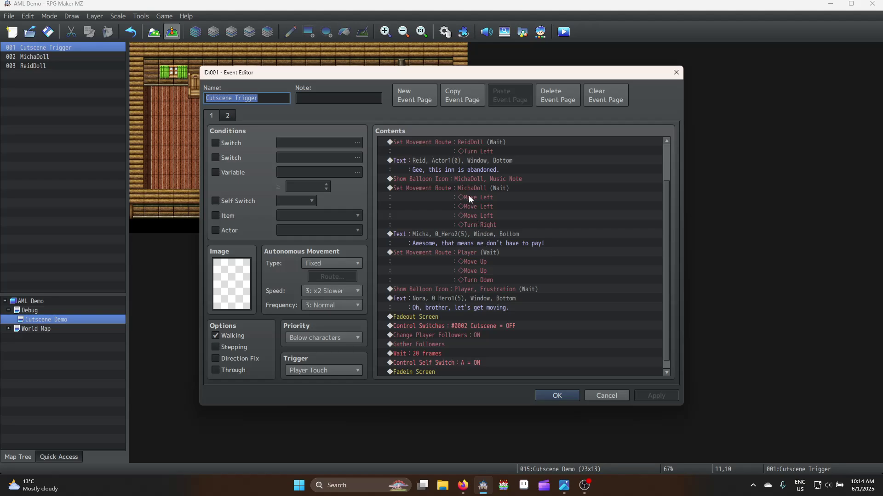
pyautogui.scroll(3, 470, 165)
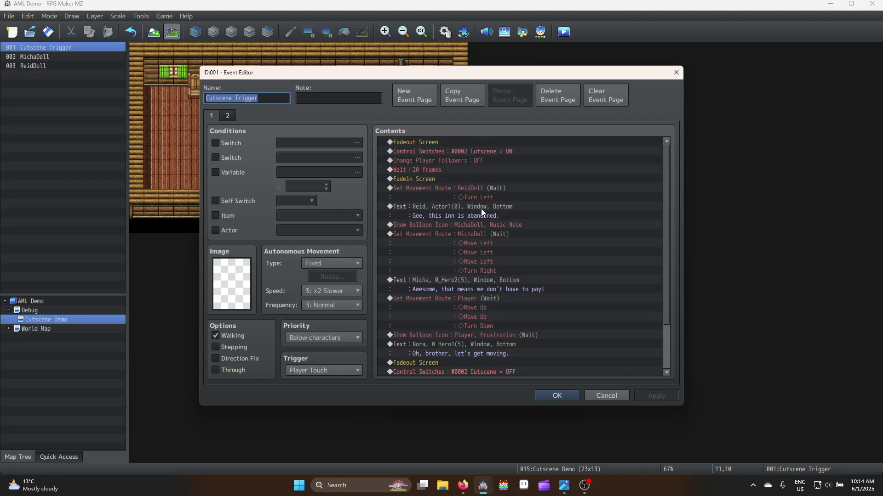
pyautogui.click(464, 213)
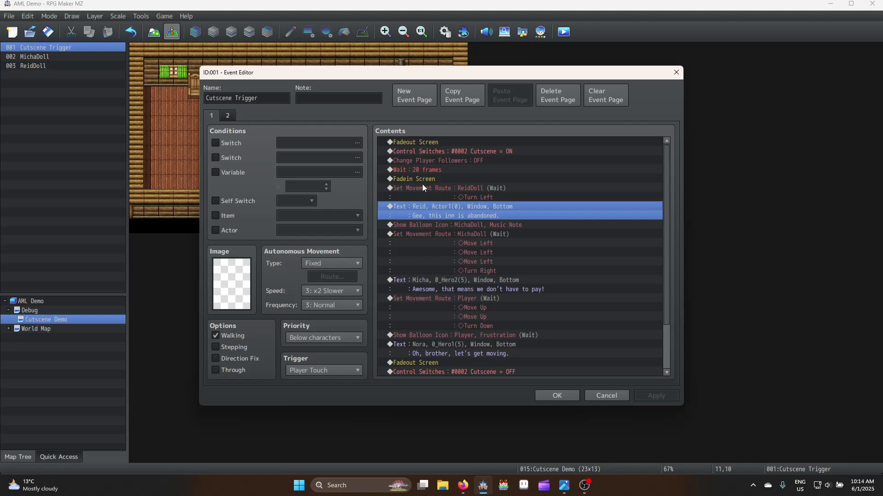
pyautogui.scroll(-1, 464, 194)
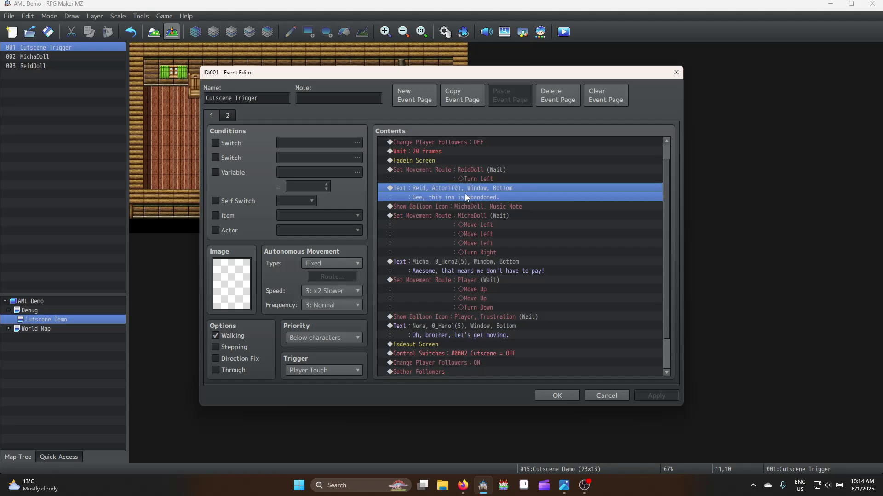
pyautogui.scroll(1, 462, 194)
pyautogui.doubleClick(440, 191)
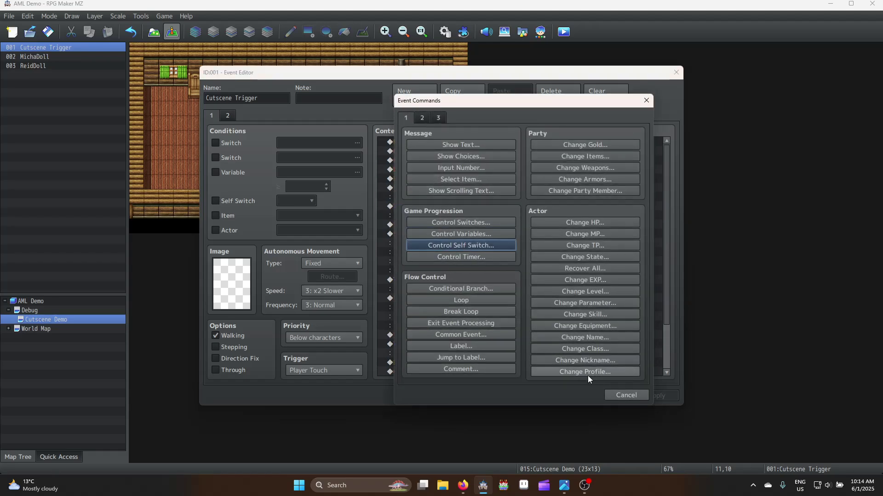
pyautogui.click(622, 391)
pyautogui.press('Return')
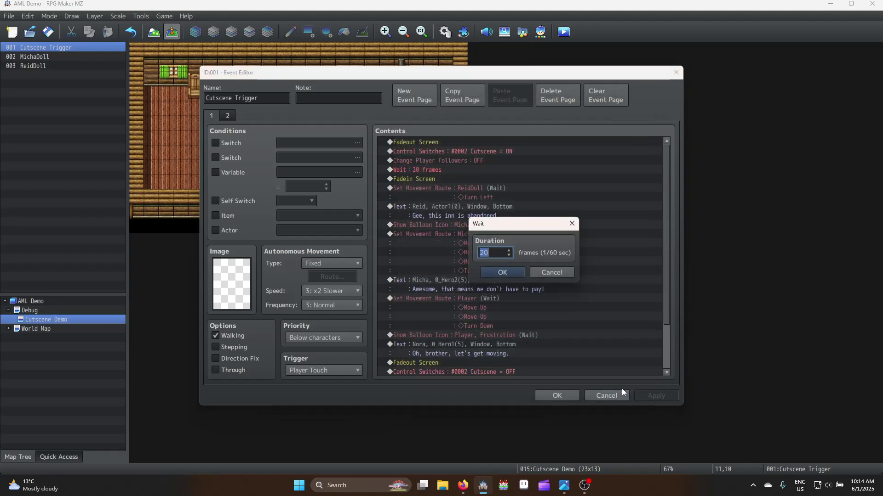
pyautogui.press('Return')
# Set the wait after Gather Followers near the end of the event to 30 frames.
pyautogui.scroll(-2, 570, 316)
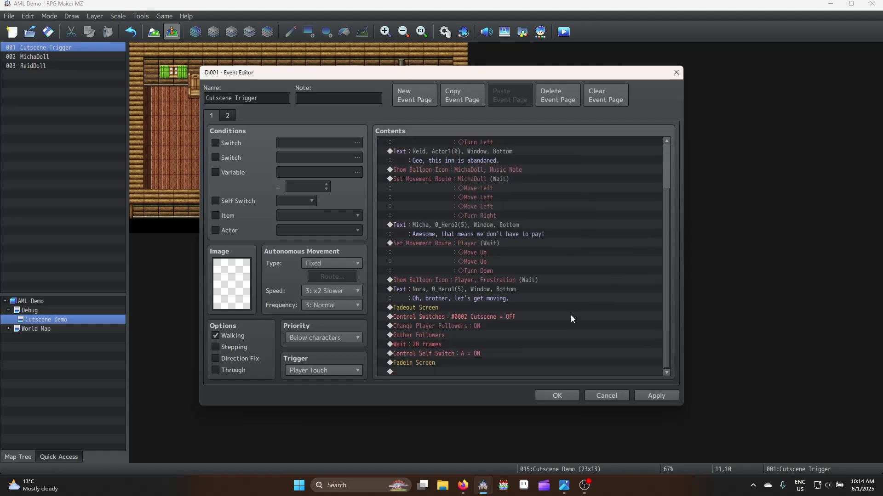
pyautogui.doubleClick(434, 346)
pyautogui.write('30')
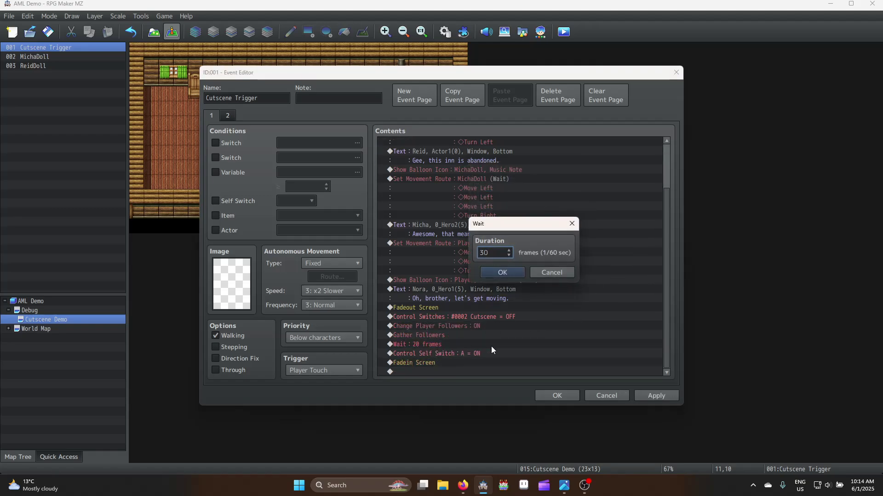
pyautogui.click(504, 272)
pyautogui.scroll(2, 529, 210)
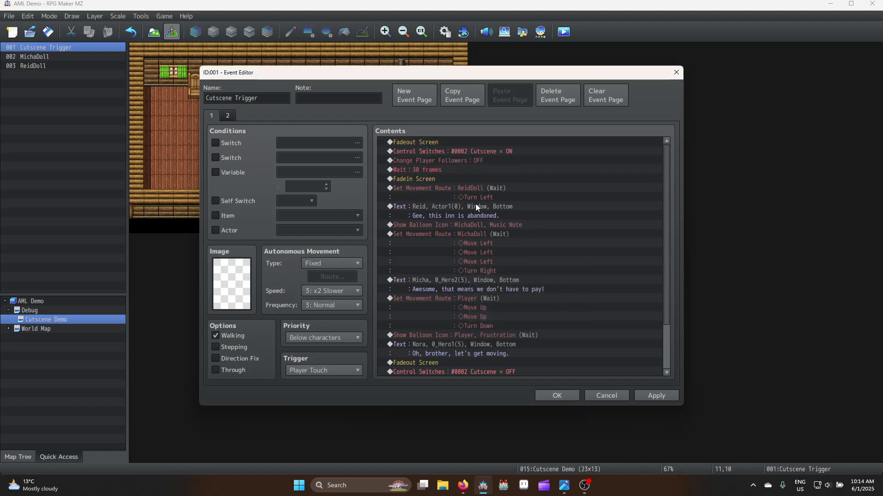
pyautogui.doubleClick(464, 208)
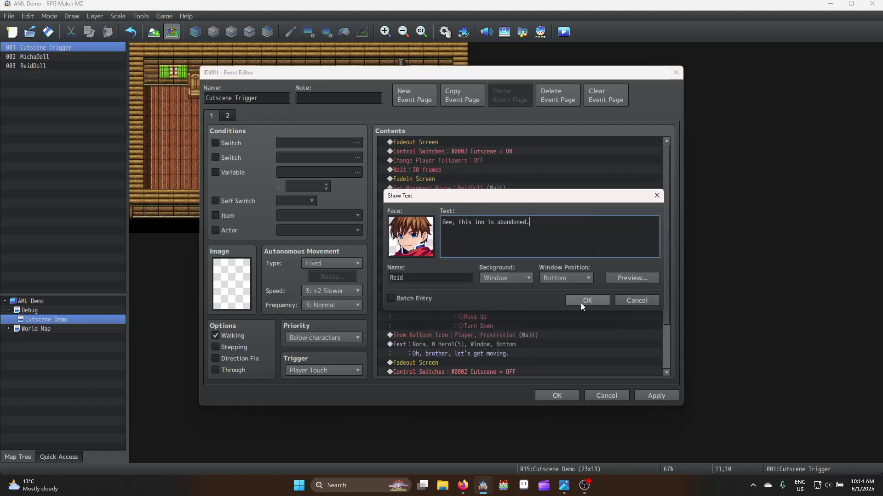
pyautogui.click(581, 301)
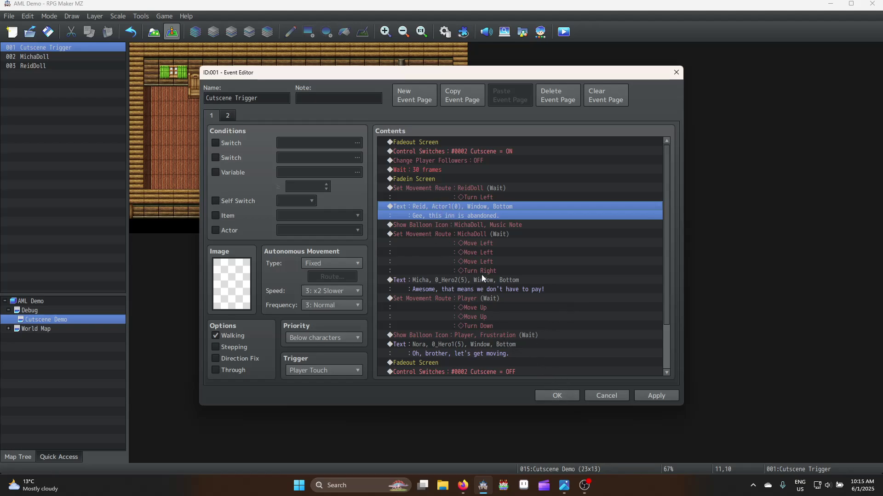
# Move the first 30-frame wait to between Fadein Screen and ReidDoll's movement route, and close the event with the changes kept.
pyautogui.click(427, 170)
pyautogui.press('Delete')
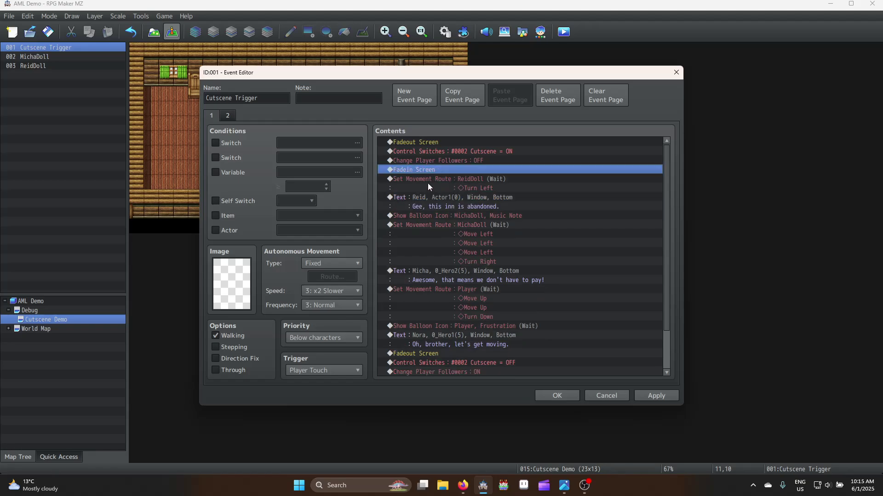
pyautogui.click(425, 176)
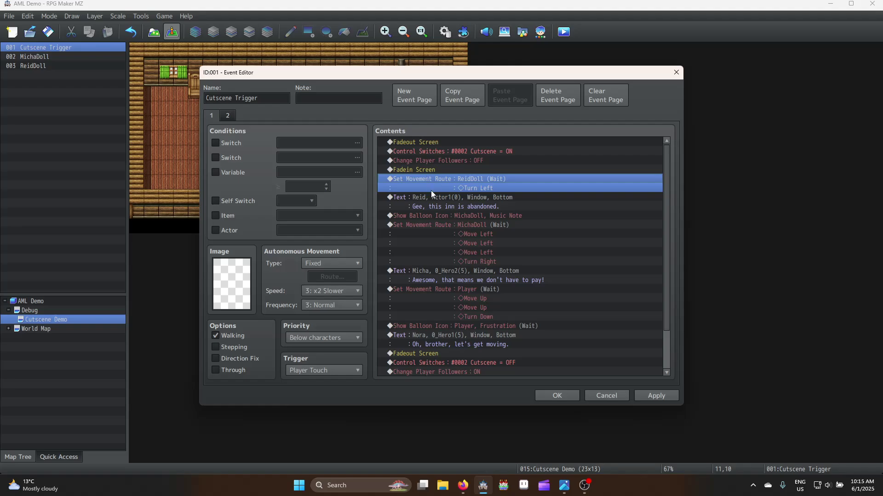
pyautogui.write('Wait : 30 frames')
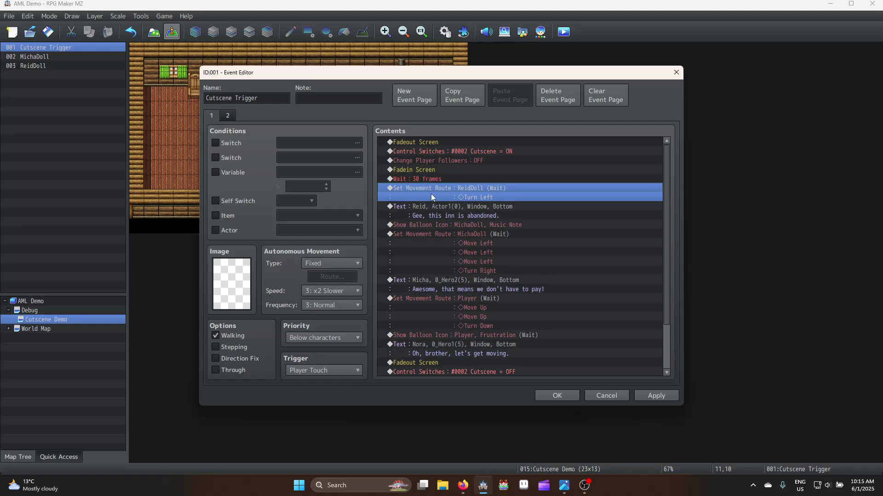
pyautogui.click(558, 395)
# Save the game changes and playtest the cutscene with the adjusted waits, advancing through all three characters' dialogue.
pyautogui.click(564, 31)
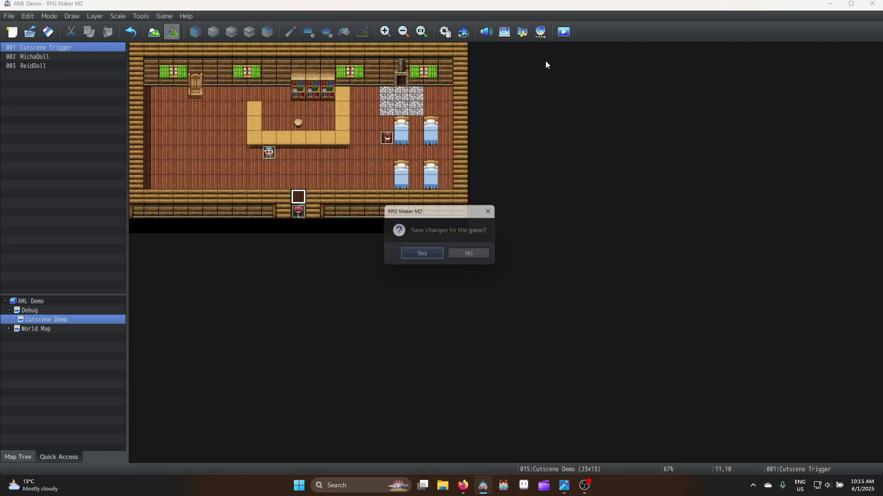
pyautogui.click(417, 256)
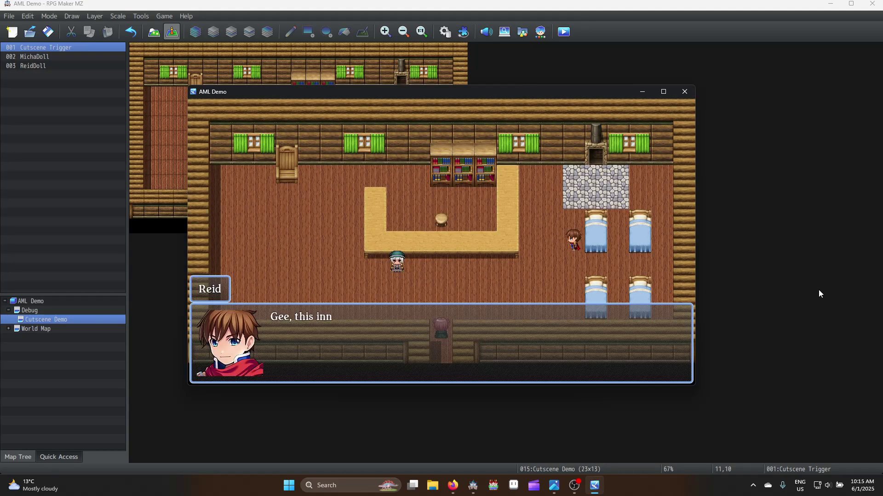
pyautogui.press('Return')
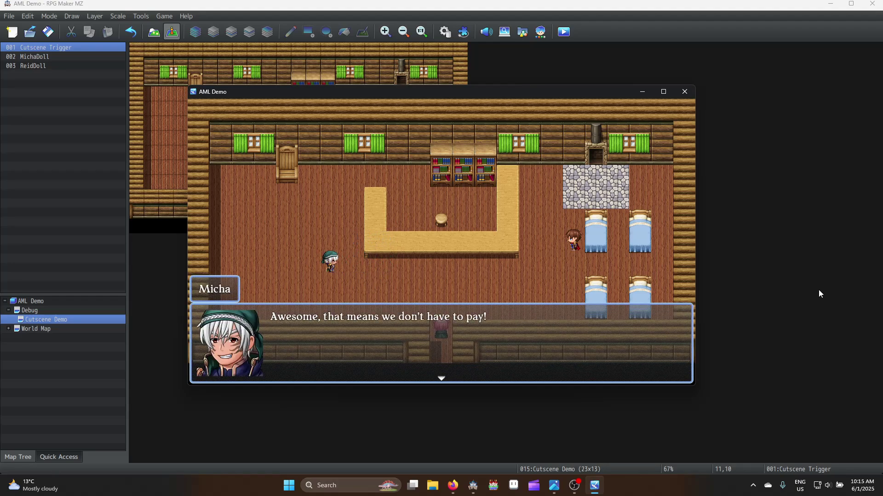
pyautogui.press('Return')
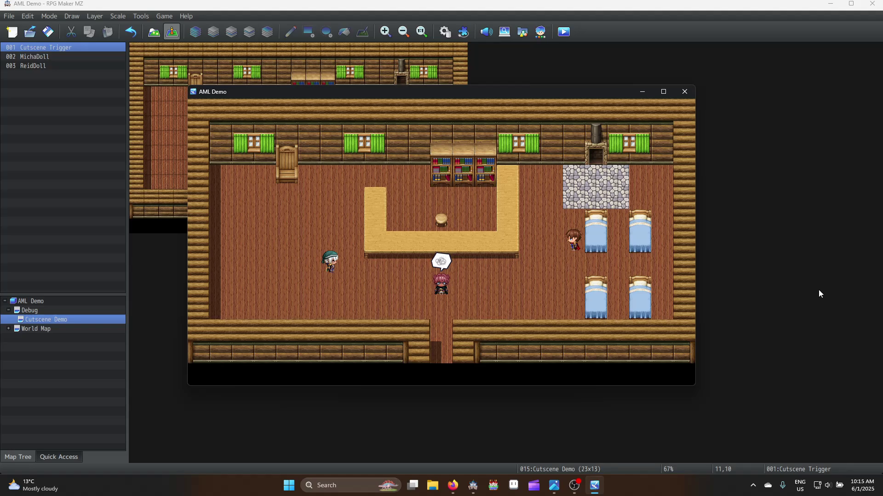
pyautogui.press('Return')
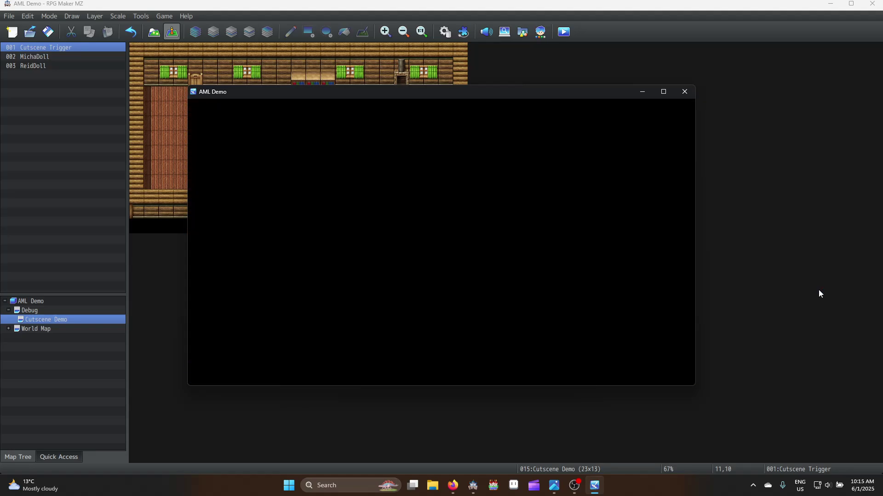